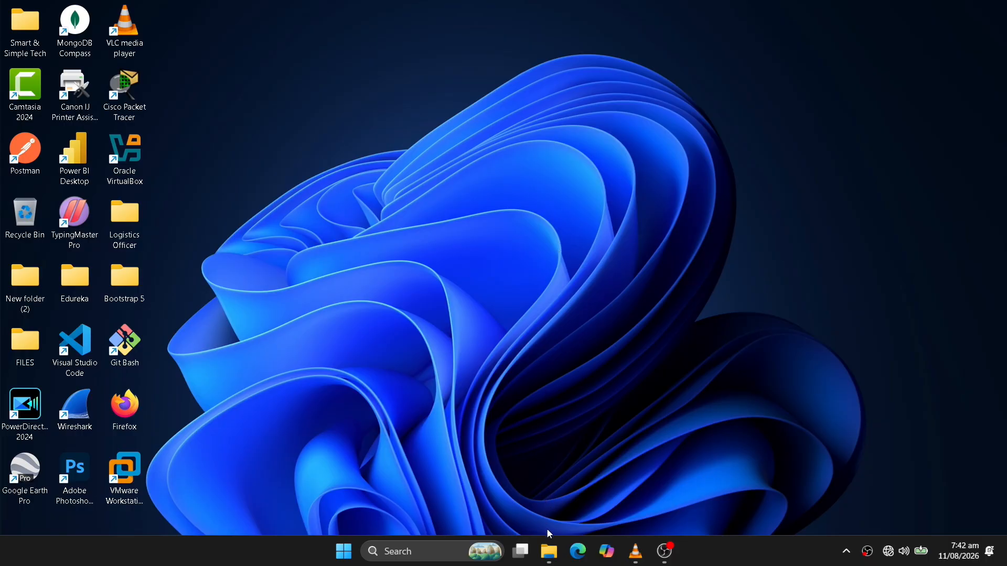
# Restore the Pictures folder window and scroll its 53 images, shown as generic icons without previews.
pyautogui.click(551, 558)
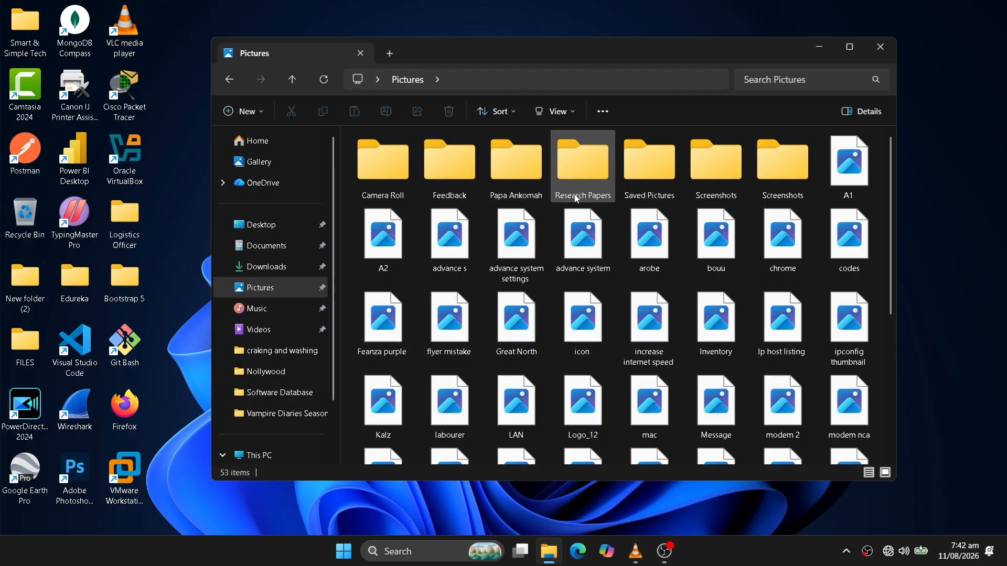
pyautogui.moveTo(890, 258); pyautogui.dragTo(864, 298)
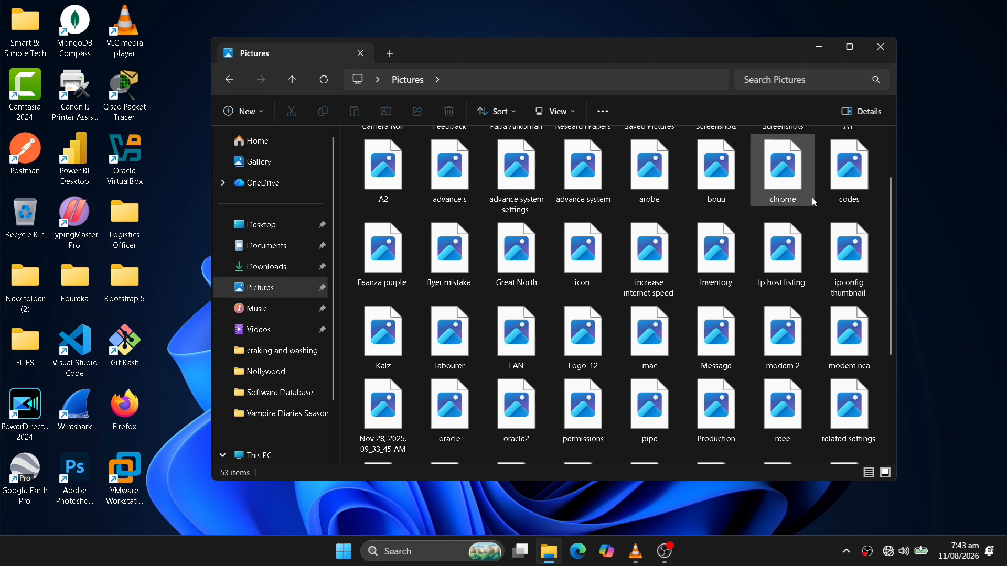
# Close Explorer and confirm with winver that Windows 11 Pro is 25H2, build 26200.8655.
pyautogui.click(889, 52)
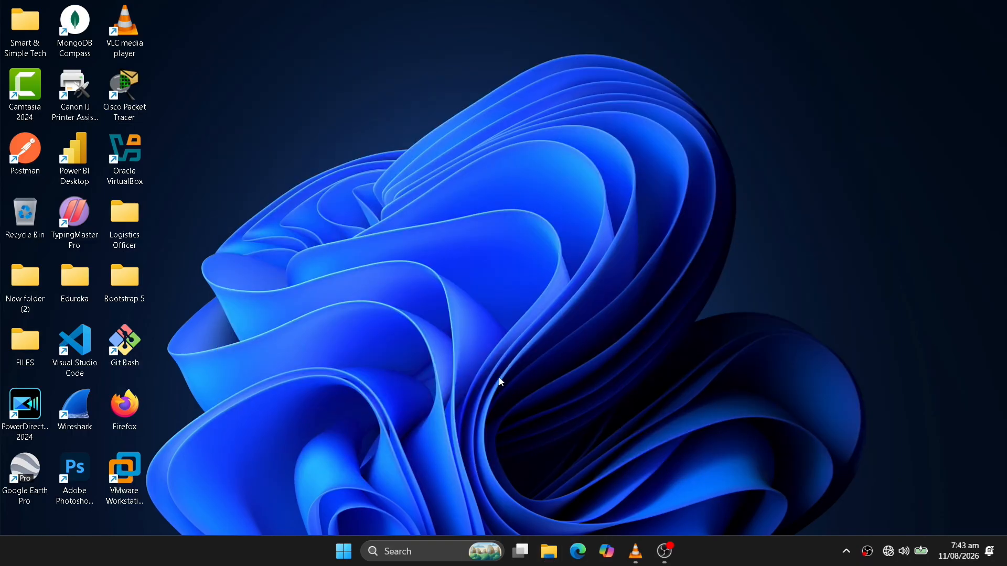
pyautogui.click(424, 551)
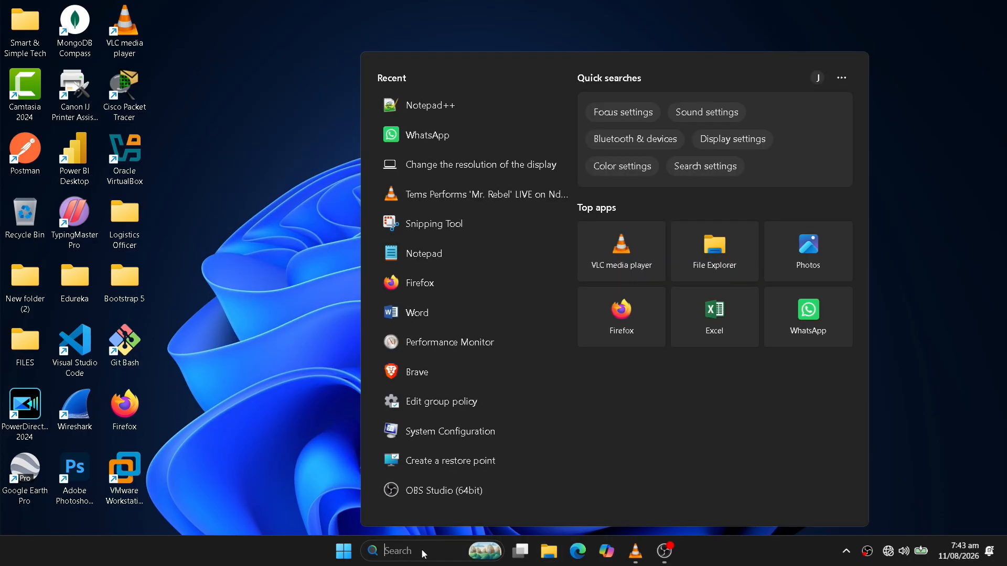
pyautogui.write('winver')
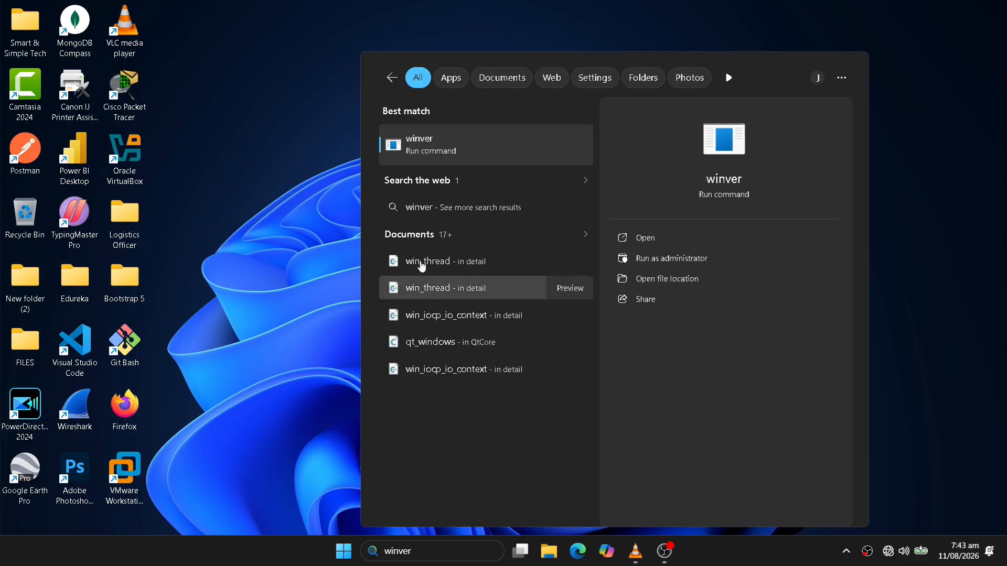
pyautogui.click(439, 152)
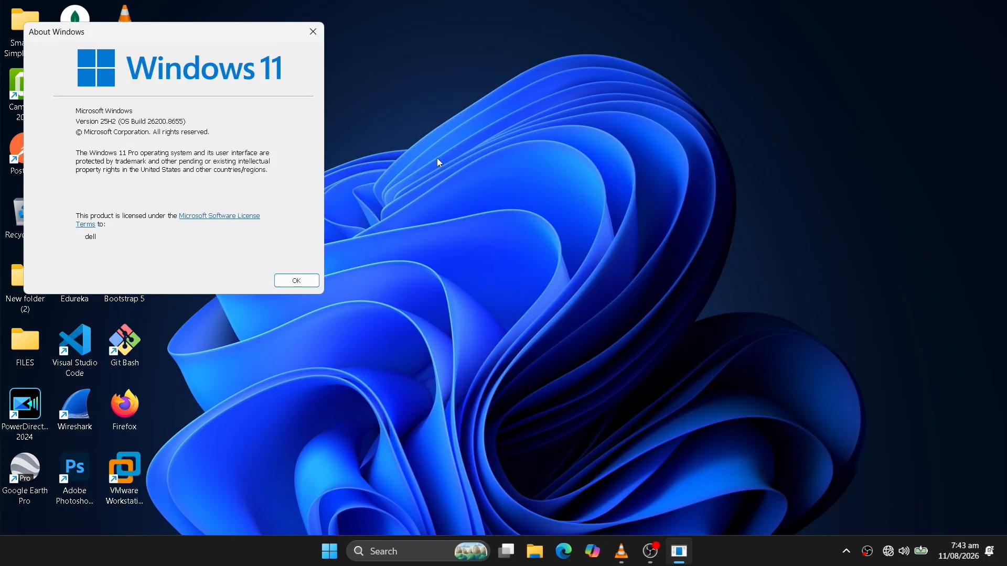
pyautogui.moveTo(197, 31); pyautogui.dragTo(557, 112)
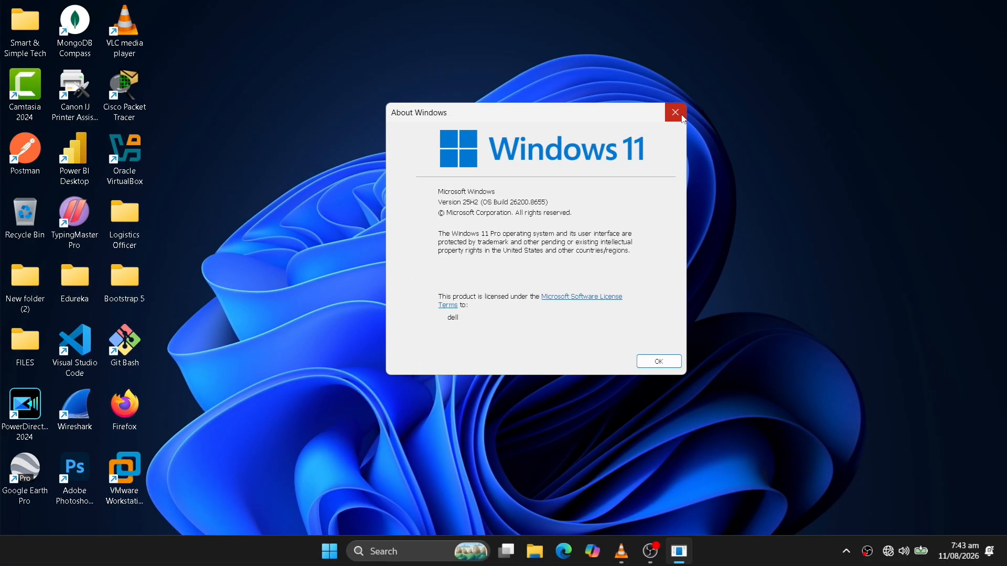
pyautogui.click(683, 119)
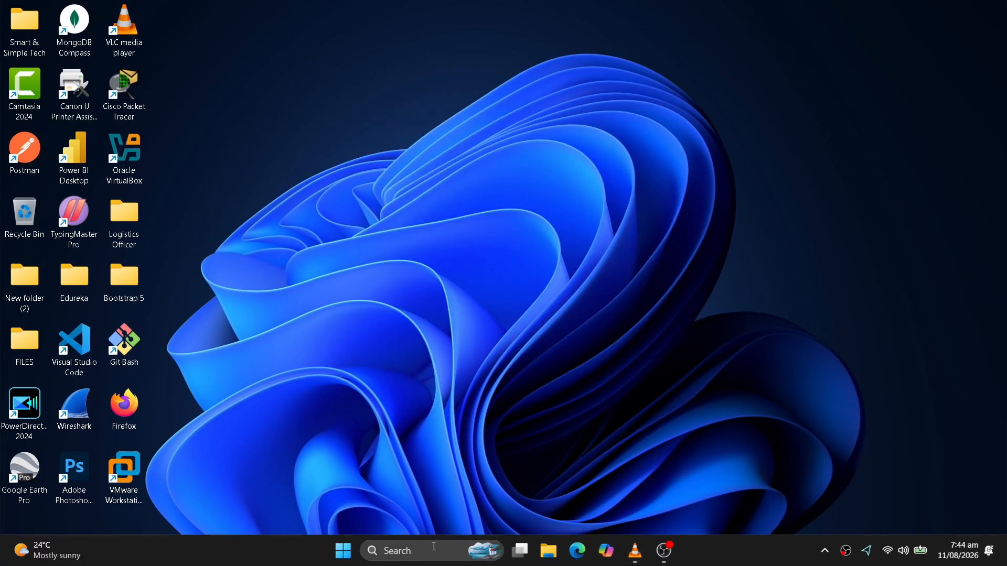
# Retry all failed updates, including KB5101650, on the Windows Update settings page.
pyautogui.click(432, 546)
pyautogui.write('window')
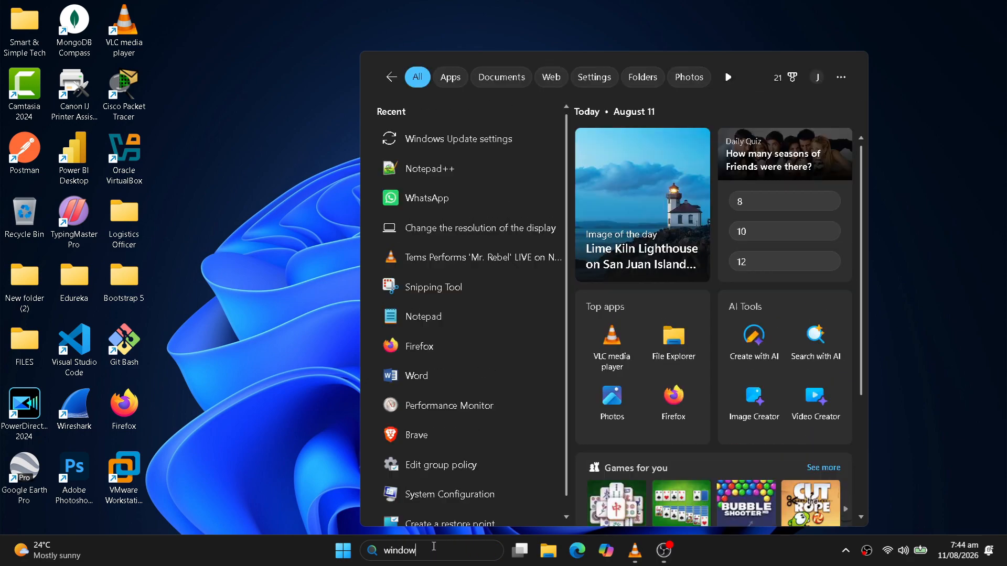
pyautogui.write('s update')
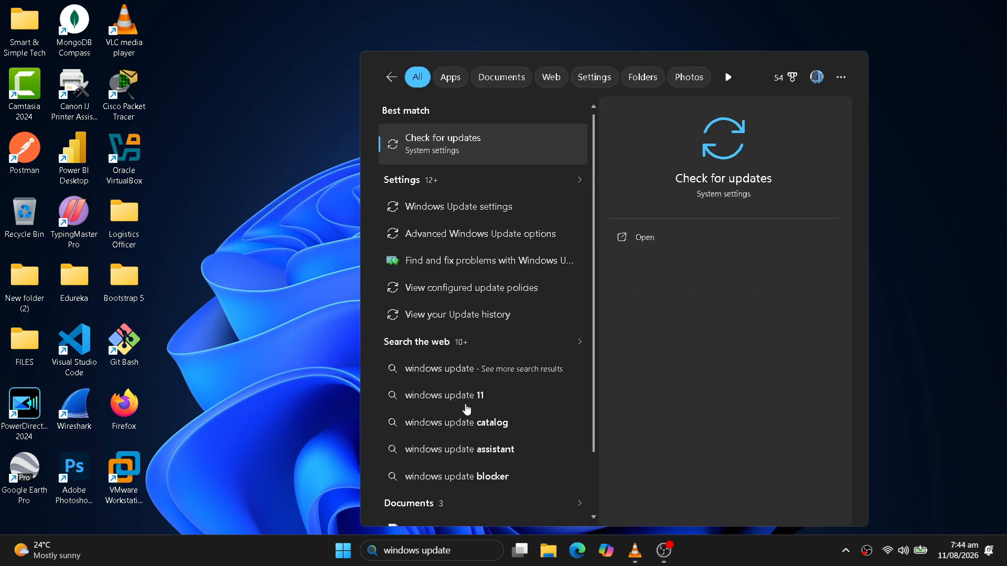
pyautogui.click(458, 152)
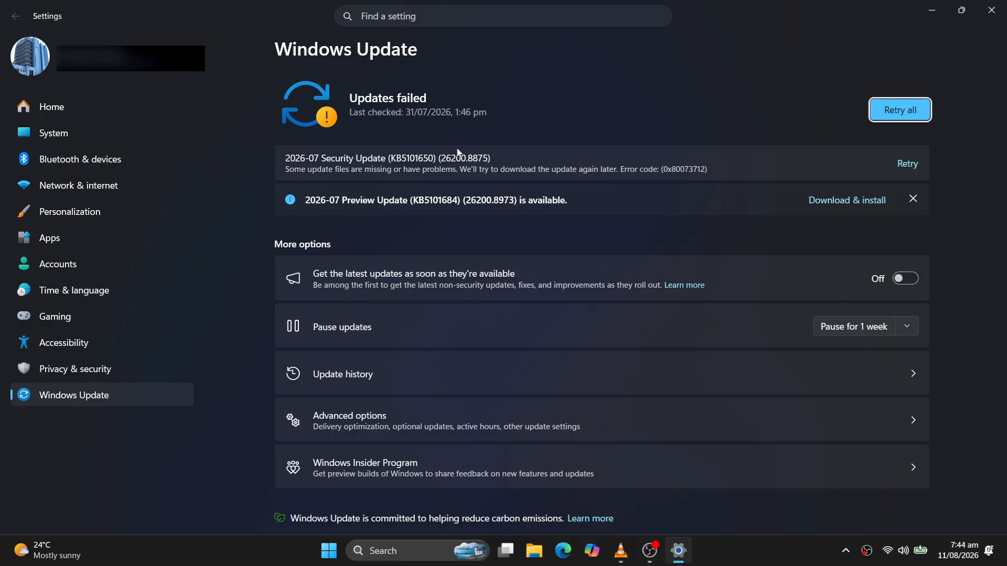
pyautogui.click(905, 119)
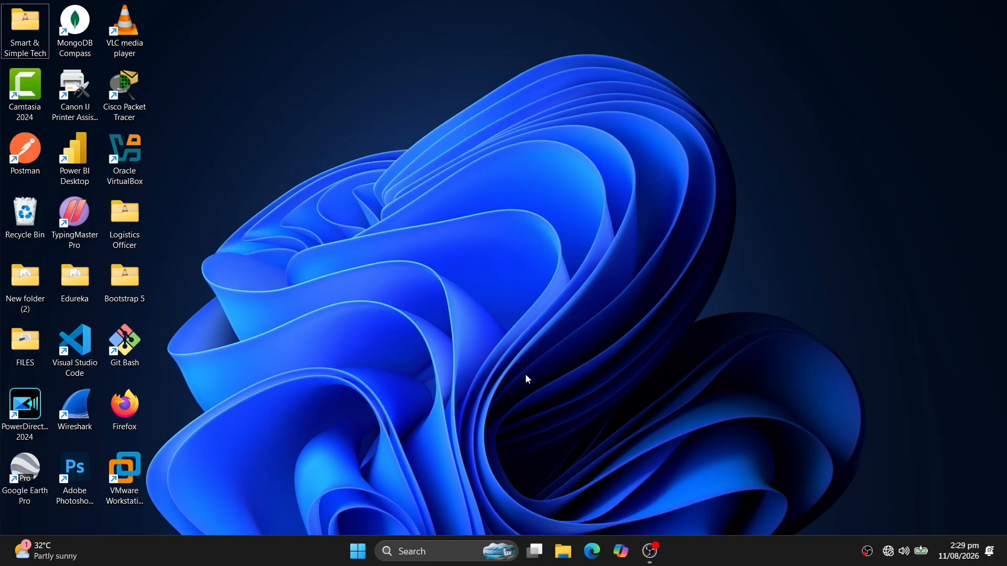
# Launch Disk Cleanup for drive C: and mark Thumbnails (18.0 MB) for deletion.
pyautogui.click(444, 554)
pyautogui.write('clean')
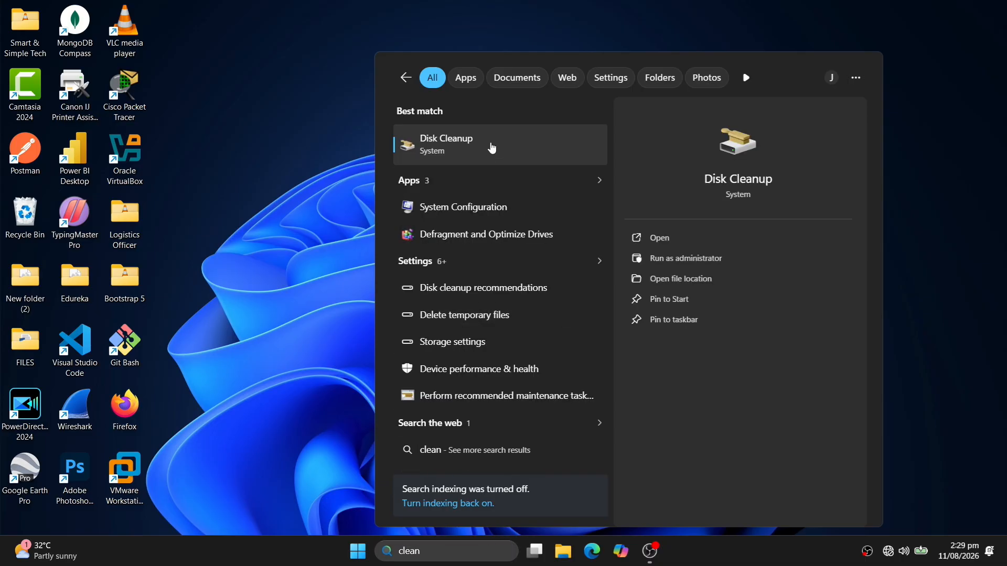
pyautogui.click(492, 149)
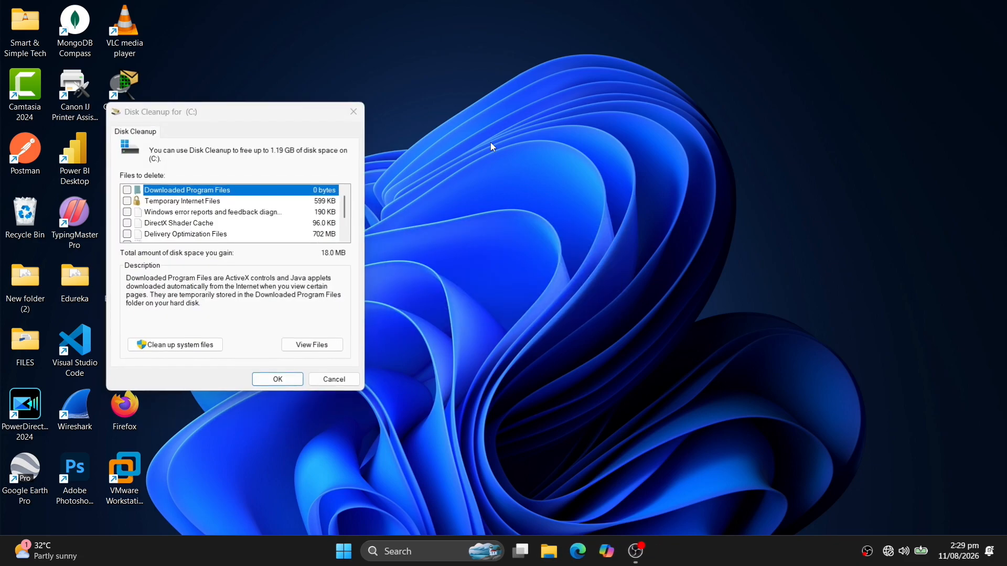
pyautogui.moveTo(289, 105); pyautogui.dragTo(596, 100)
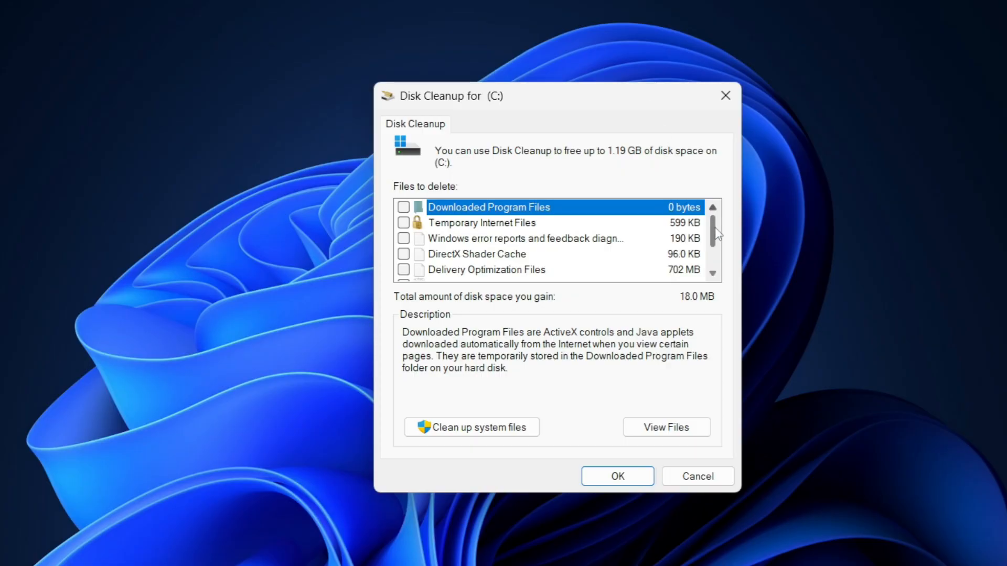
pyautogui.scroll(-1, 716, 240)
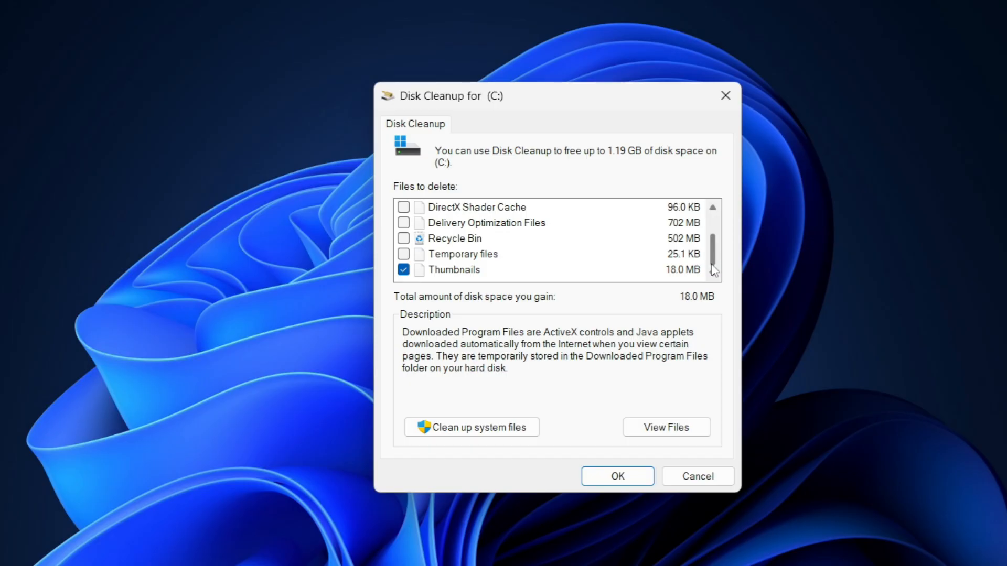
pyautogui.click(404, 270)
pyautogui.click(404, 270)
# Rescan C: including system files and permanently delete only the 18.0 MB Thumbnails cache.
pyautogui.click(455, 432)
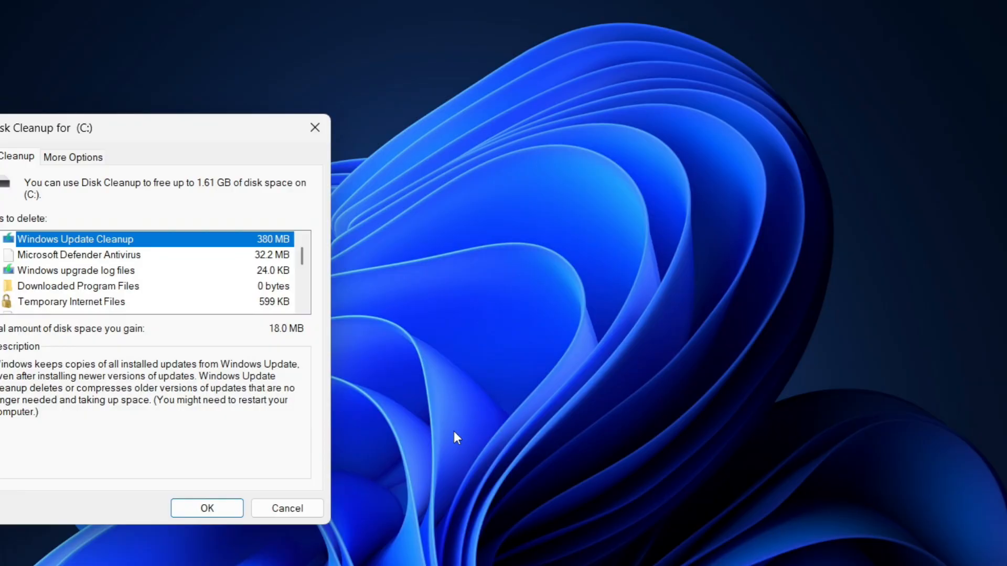
pyautogui.moveTo(237, 125); pyautogui.dragTo(562, 78)
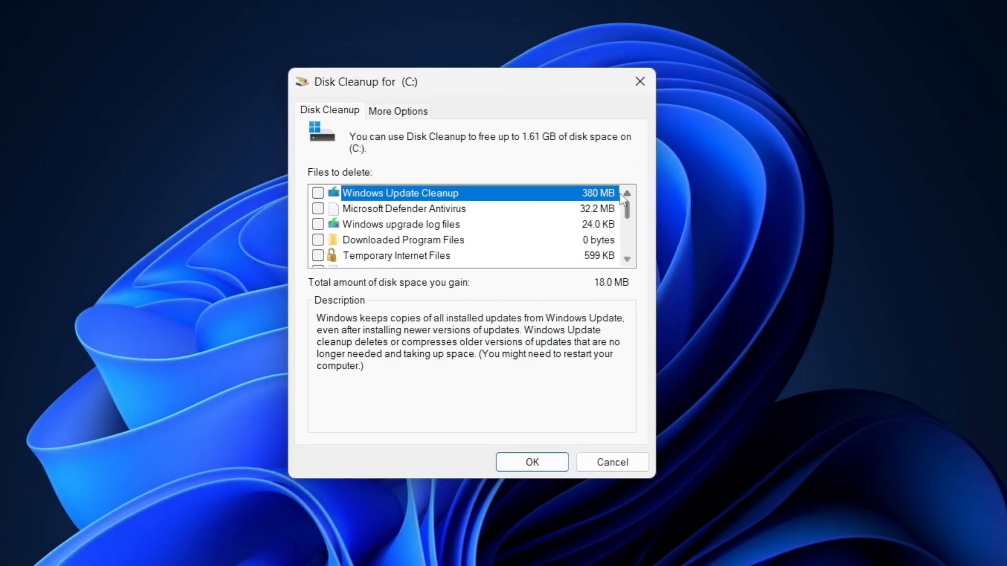
pyautogui.moveTo(628, 218); pyautogui.dragTo(630, 258)
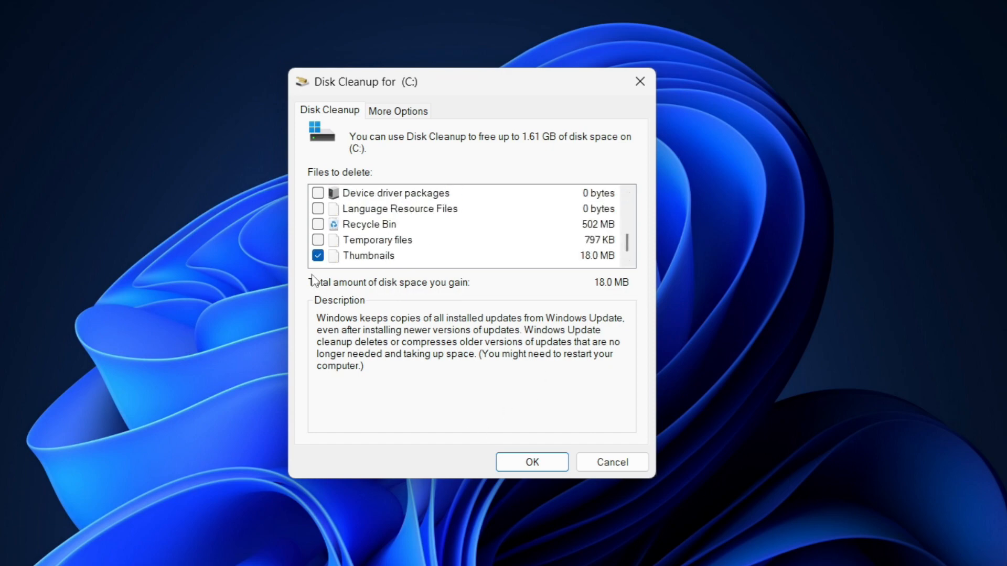
pyautogui.click(532, 464)
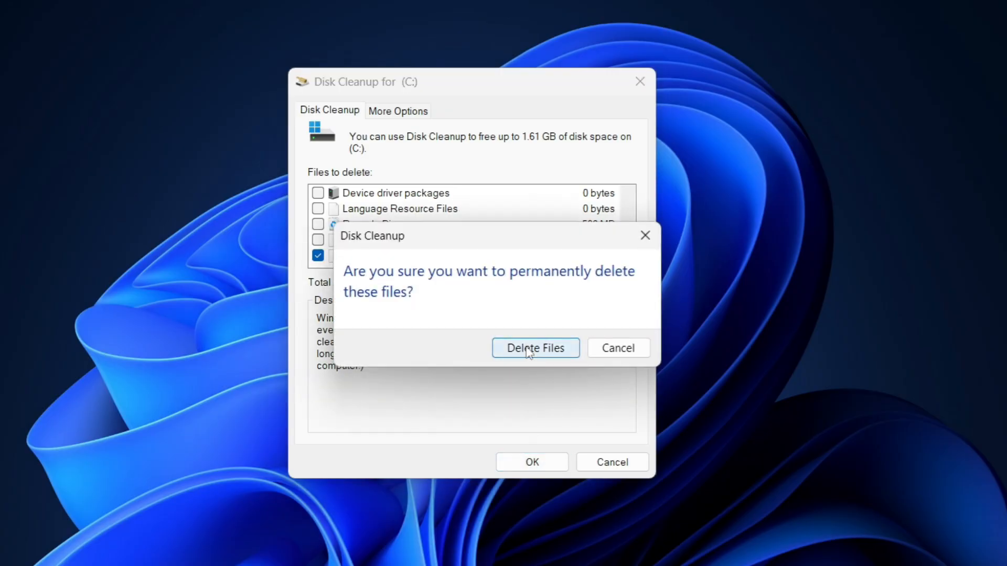
pyautogui.click(528, 351)
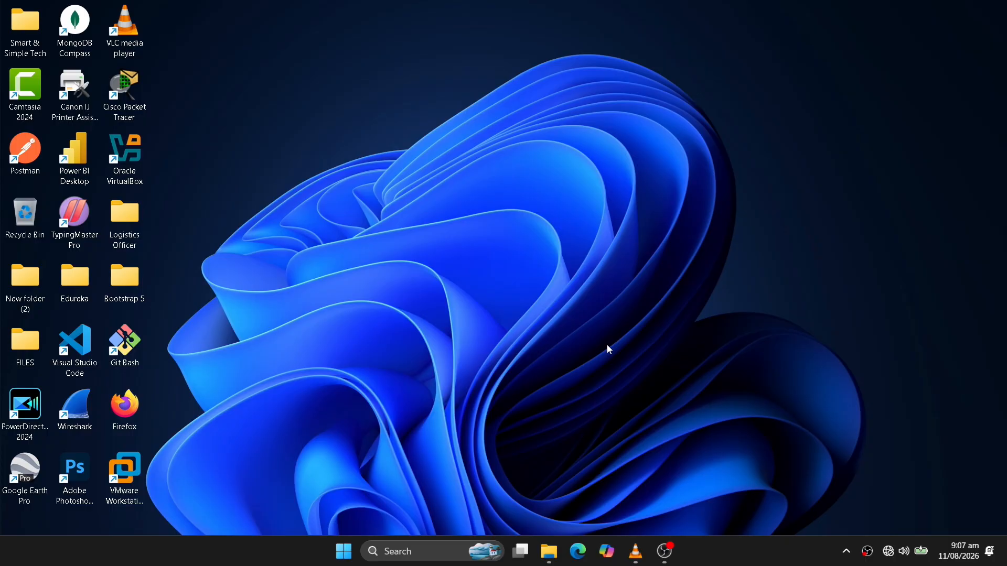
# In the Pictures folder's Folder Options, uncheck 'Always show icons, never thumbnails', apply and close.
pyautogui.click(549, 552)
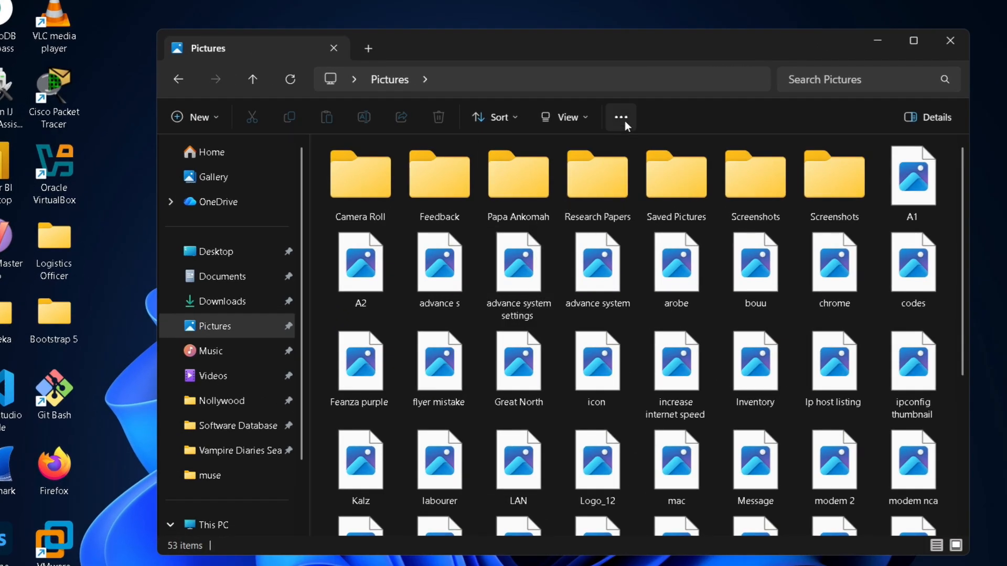
pyautogui.click(625, 121)
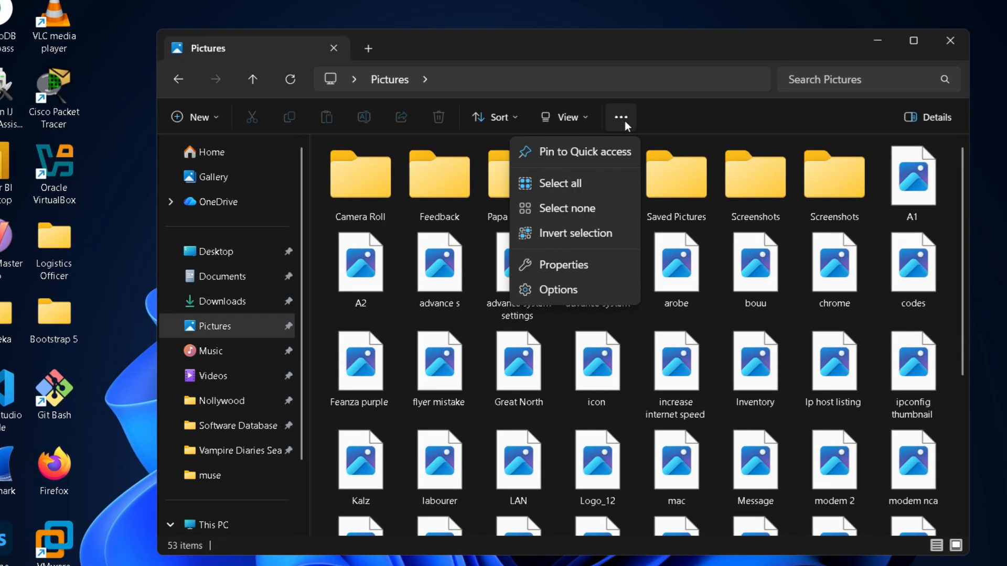
pyautogui.click(575, 290)
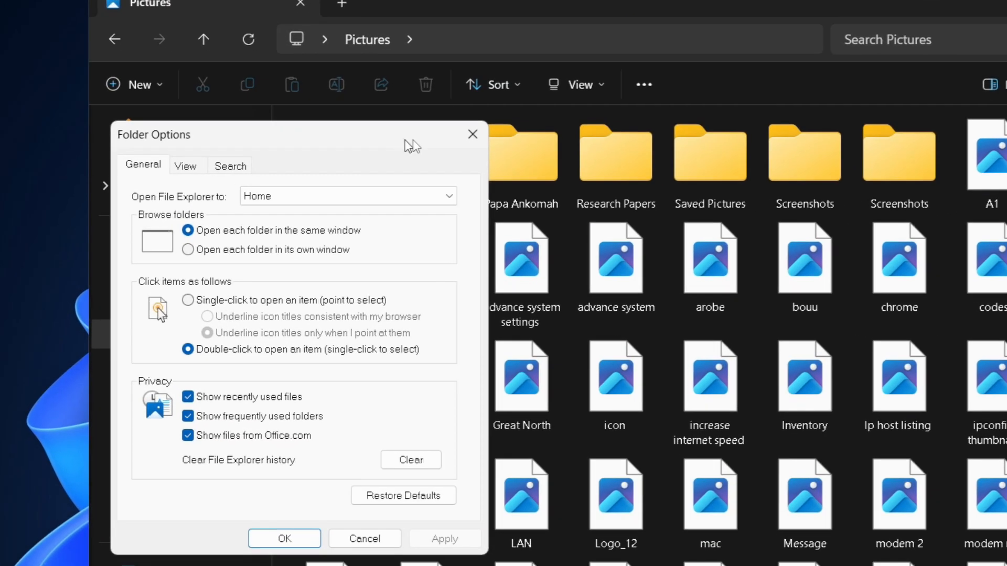
pyautogui.moveTo(415, 157); pyautogui.dragTo(616, 132)
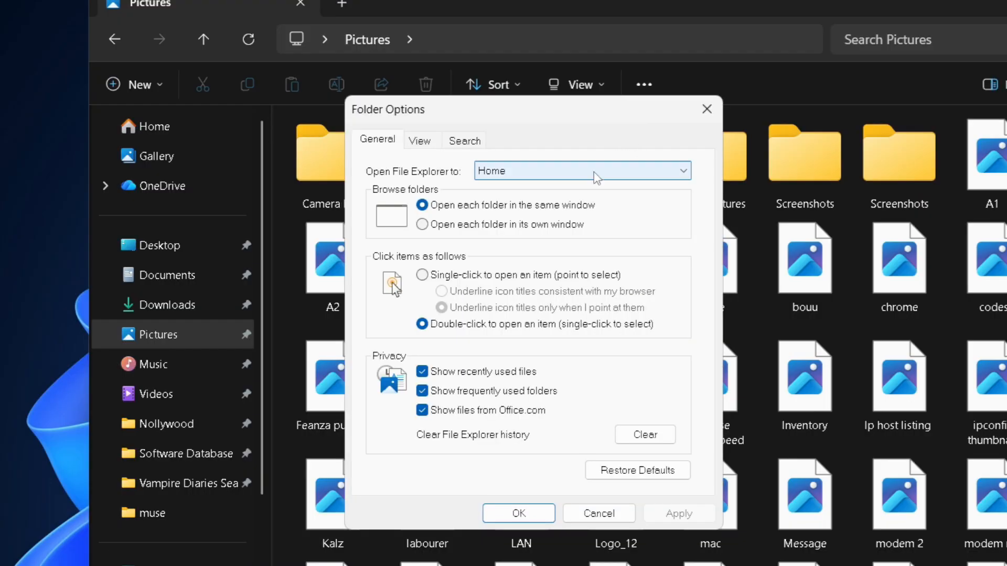
pyautogui.click(426, 150)
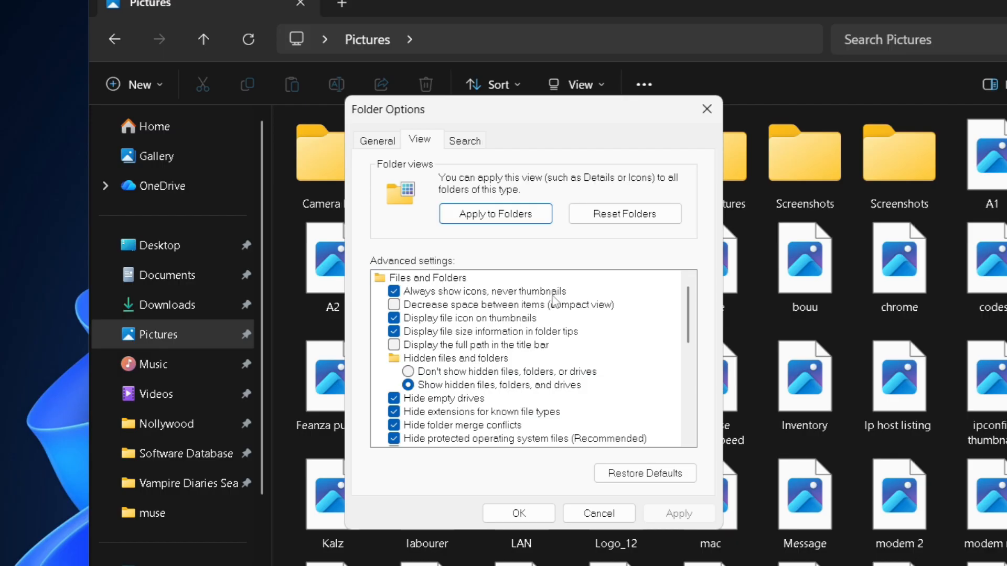
pyautogui.click(394, 292)
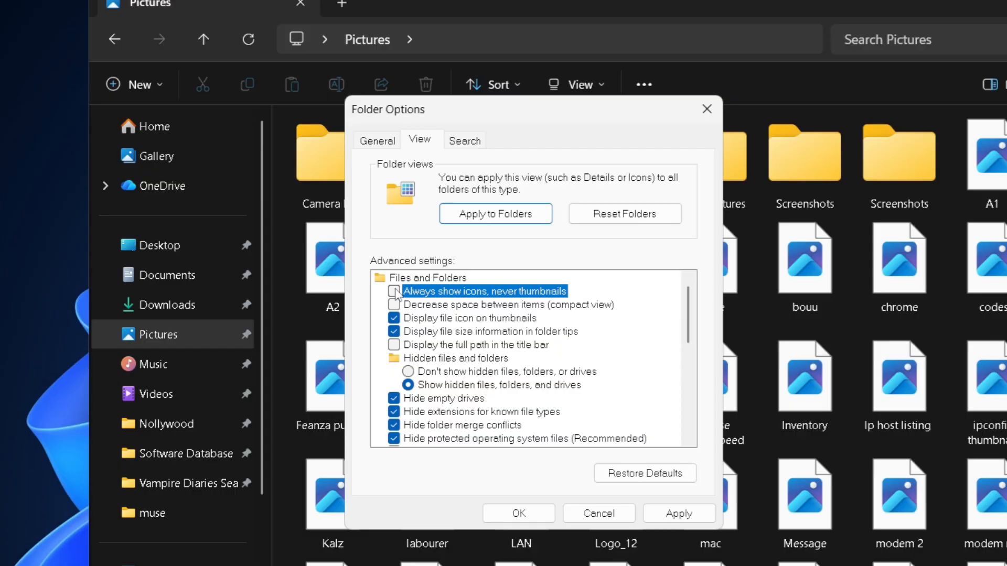
pyautogui.click(684, 514)
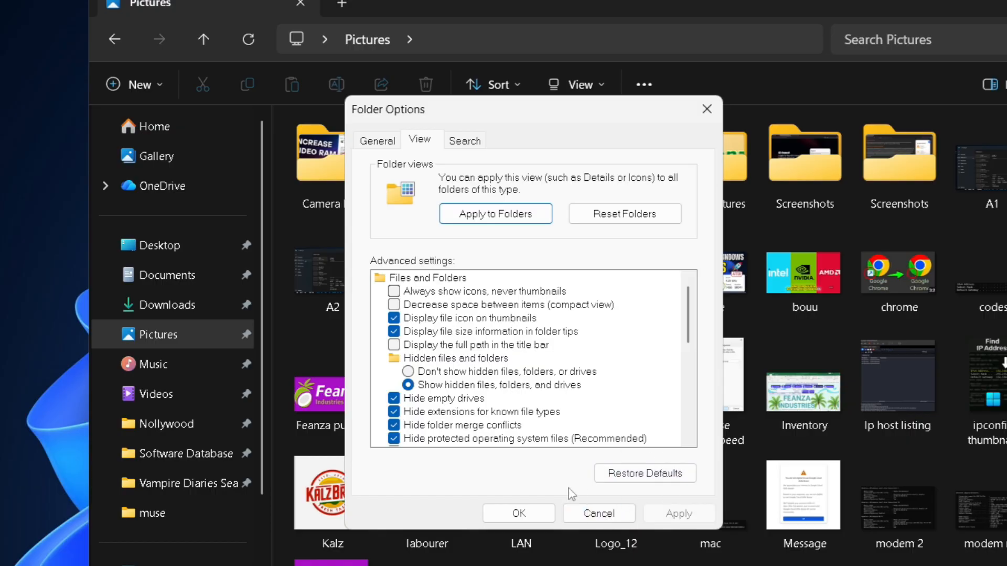
pyautogui.click(519, 514)
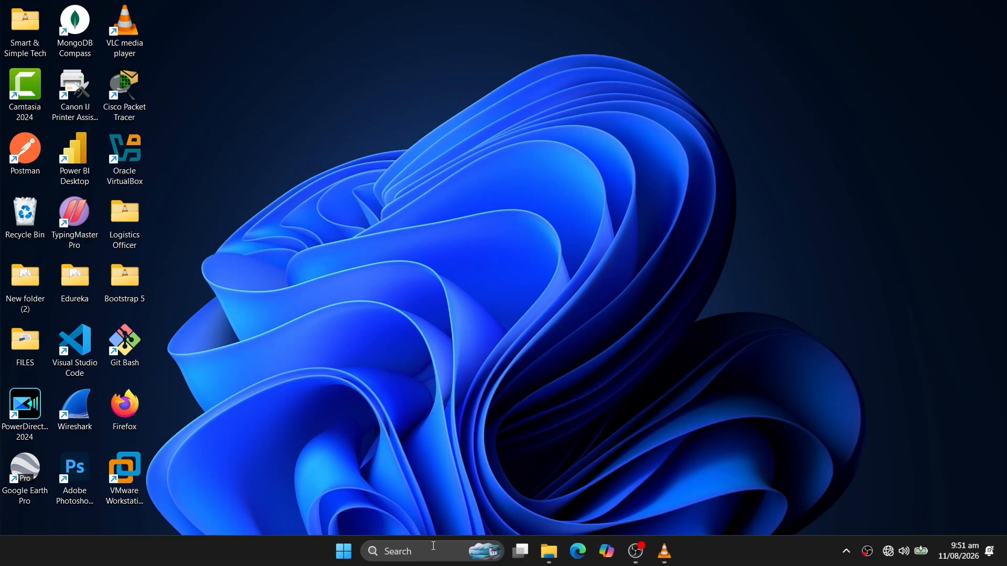
pyautogui.click(434, 550)
# Open View advanced system settings, then the Performance Settings showing the Visual Effects list.
pyautogui.write('advanced')
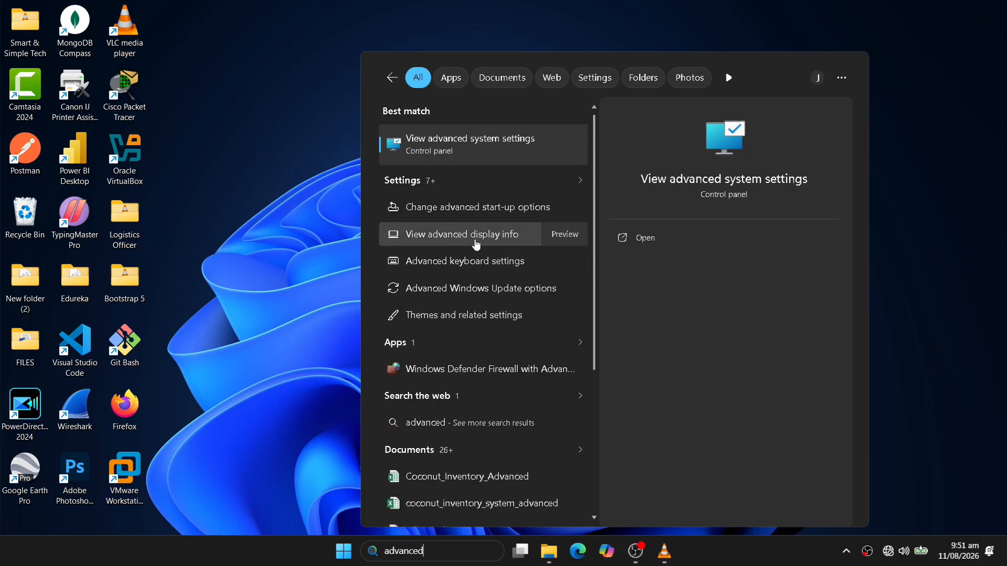
pyautogui.click(480, 158)
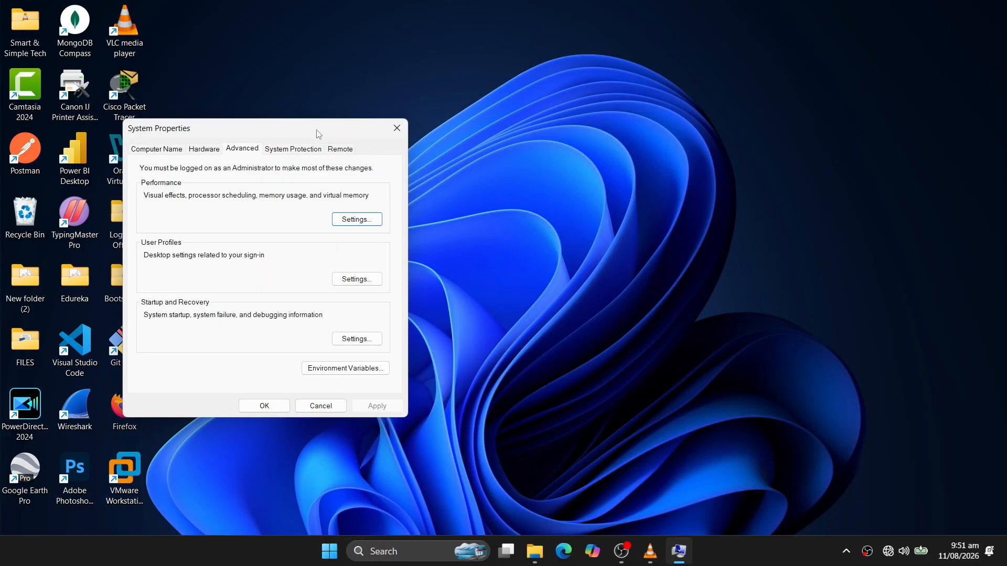
pyautogui.moveTo(322, 130); pyautogui.dragTo(479, 52)
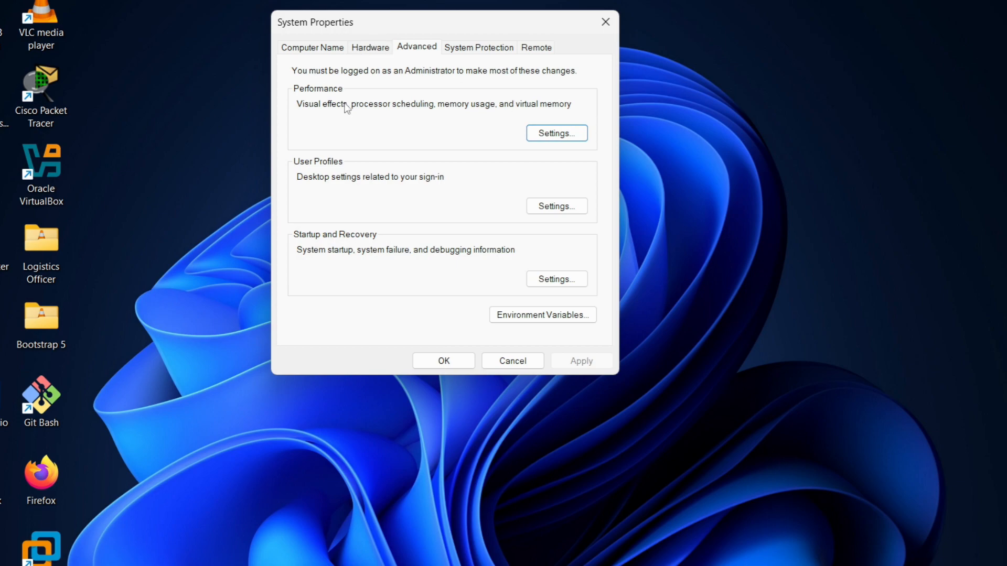
pyautogui.click(537, 134)
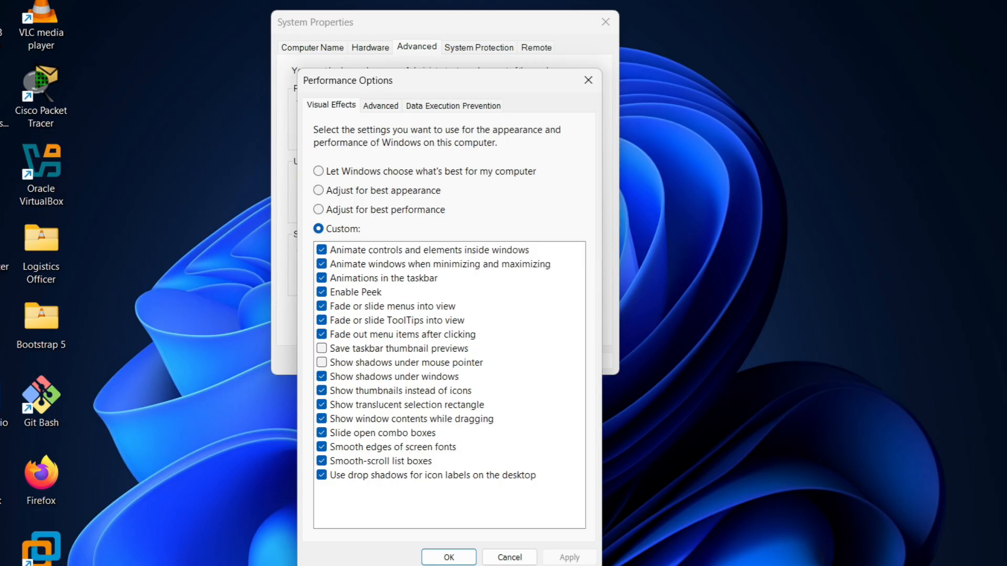
# Turn 'Show thumbnails instead of icons' off and back on, applying each time, then close Performance Options.
pyautogui.click(516, 520)
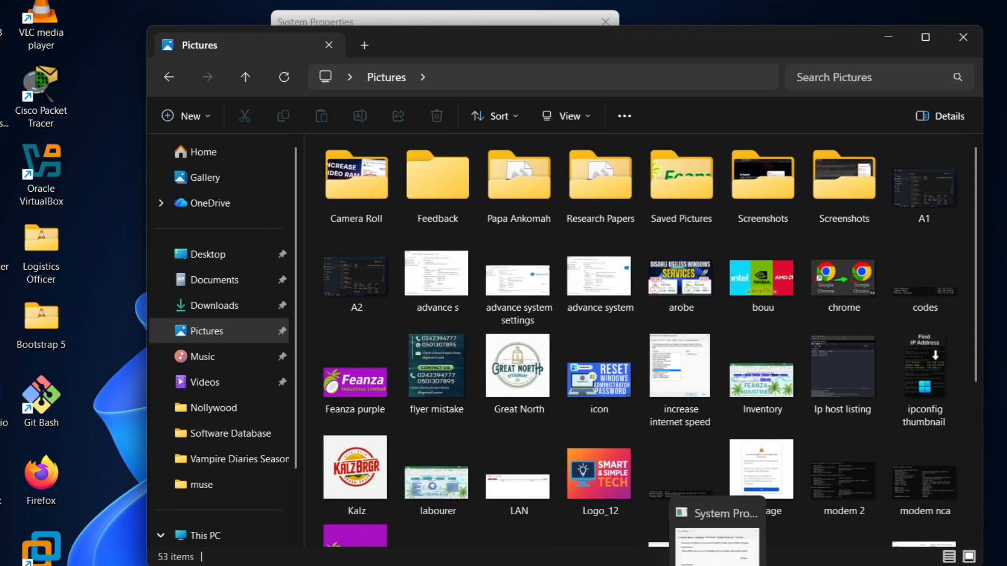
pyautogui.click(717, 528)
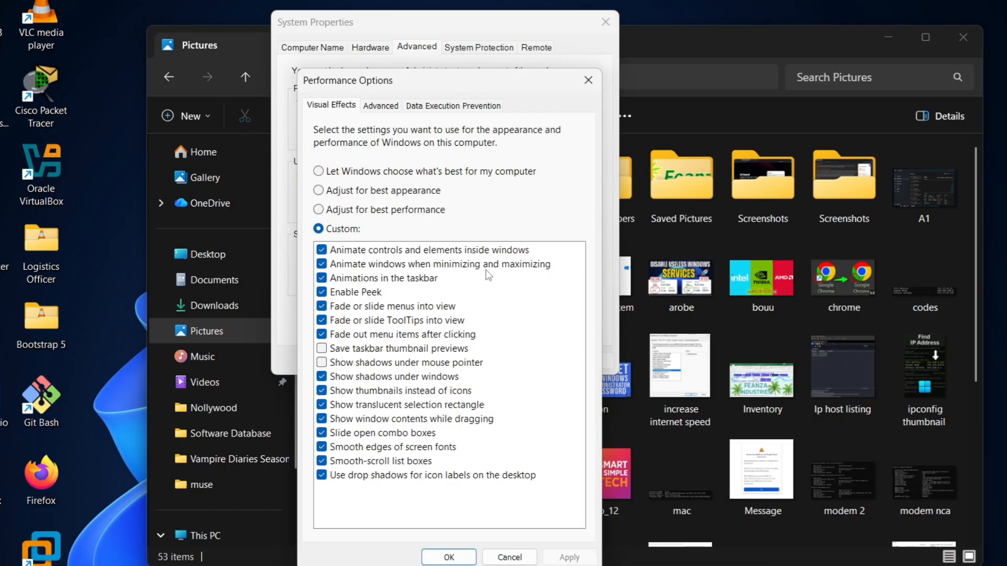
pyautogui.click(322, 391)
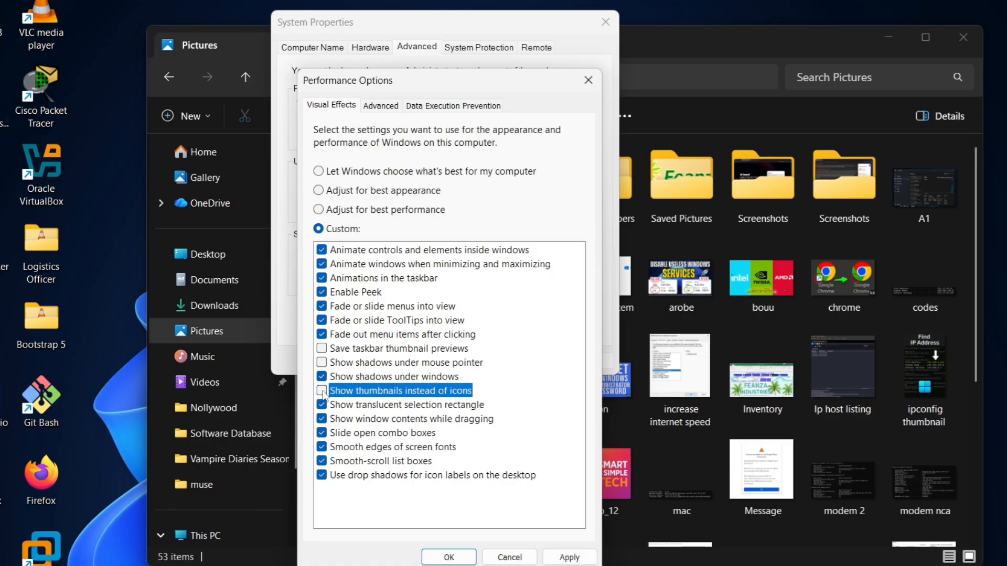
pyautogui.click(570, 558)
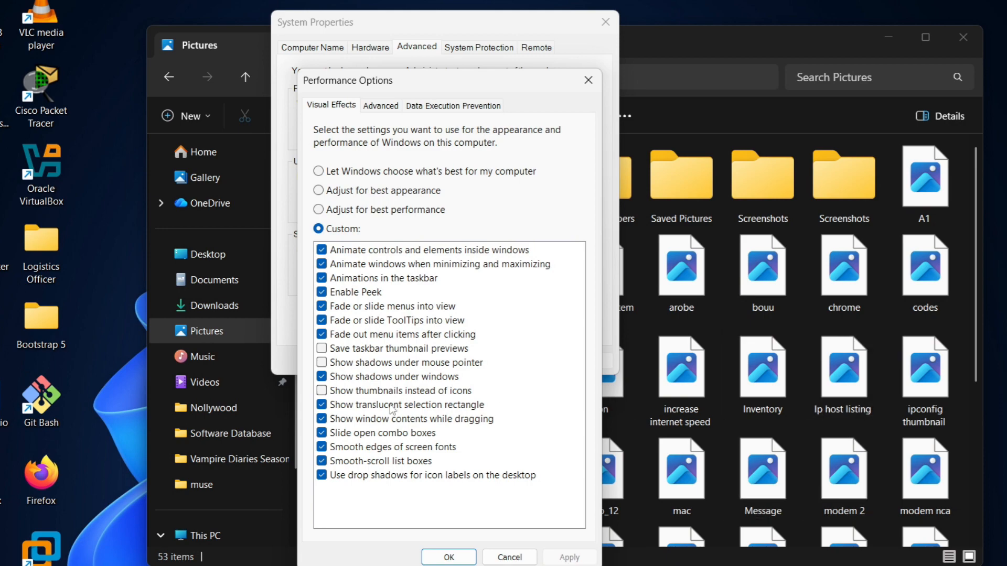
pyautogui.click(322, 392)
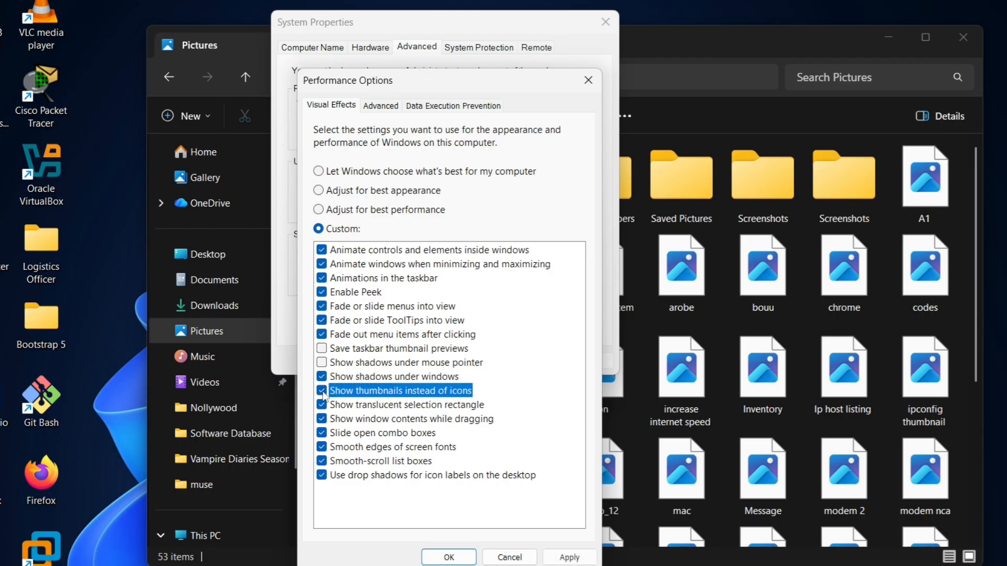
pyautogui.click(568, 557)
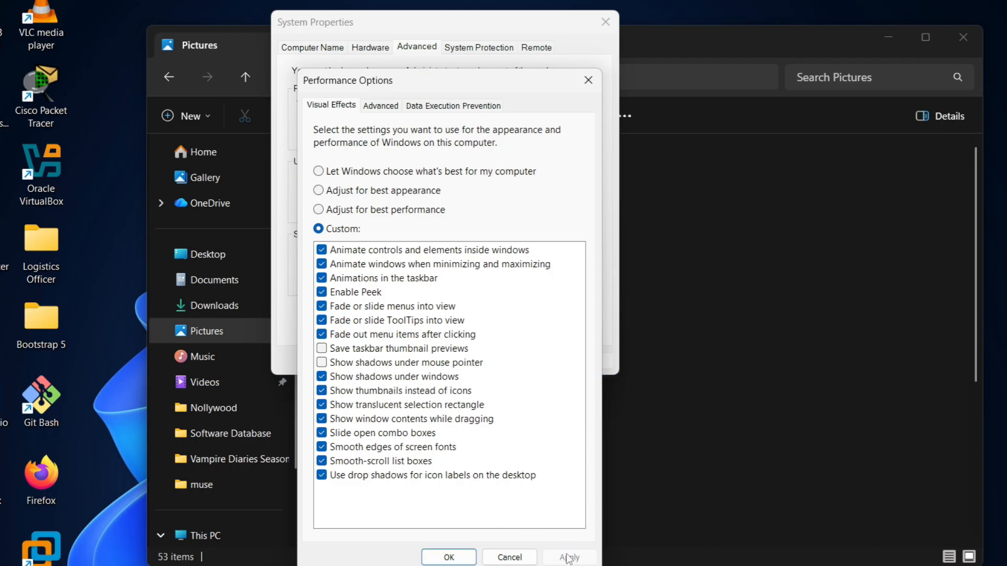
pyautogui.click(449, 558)
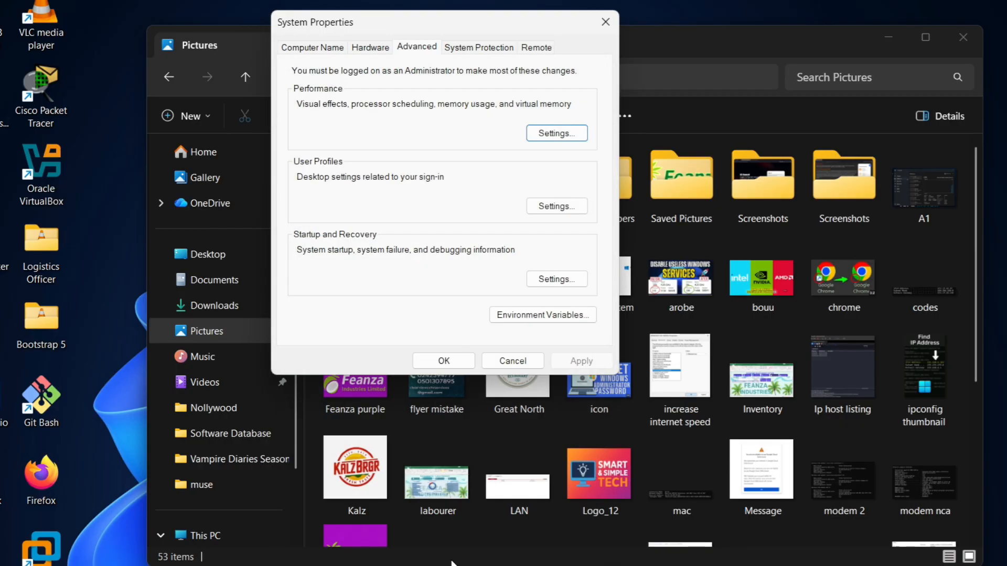
# Close System Properties and review the thumbnail-cache commands in Thumbnail Commands.txt in Notepad++.
pyautogui.click(454, 368)
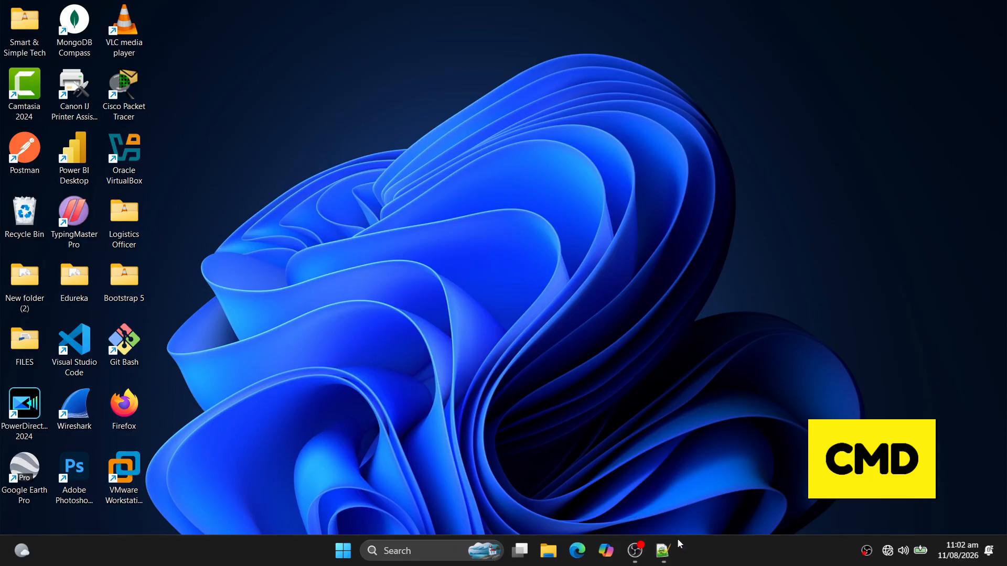
pyautogui.click(664, 550)
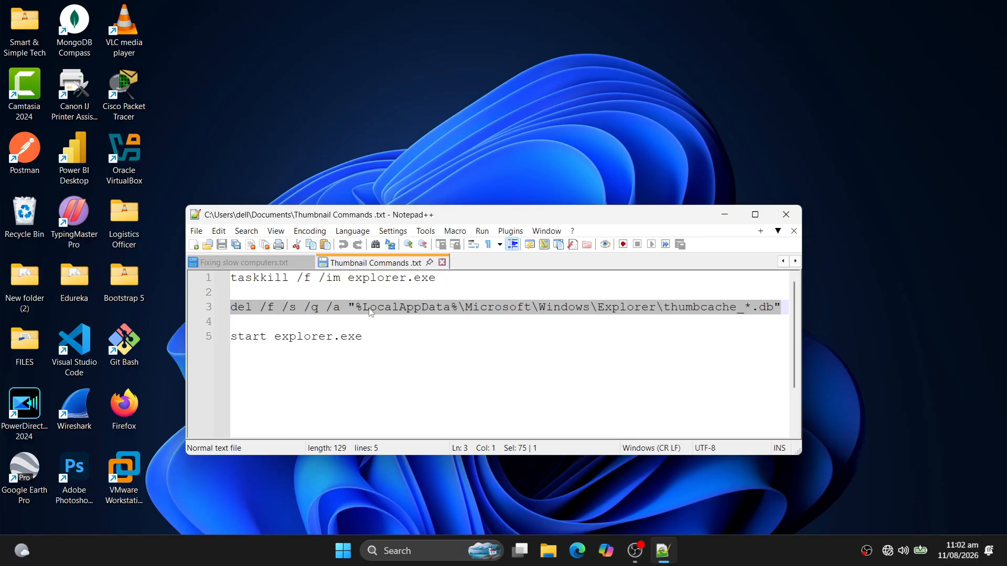
pyautogui.click(722, 220)
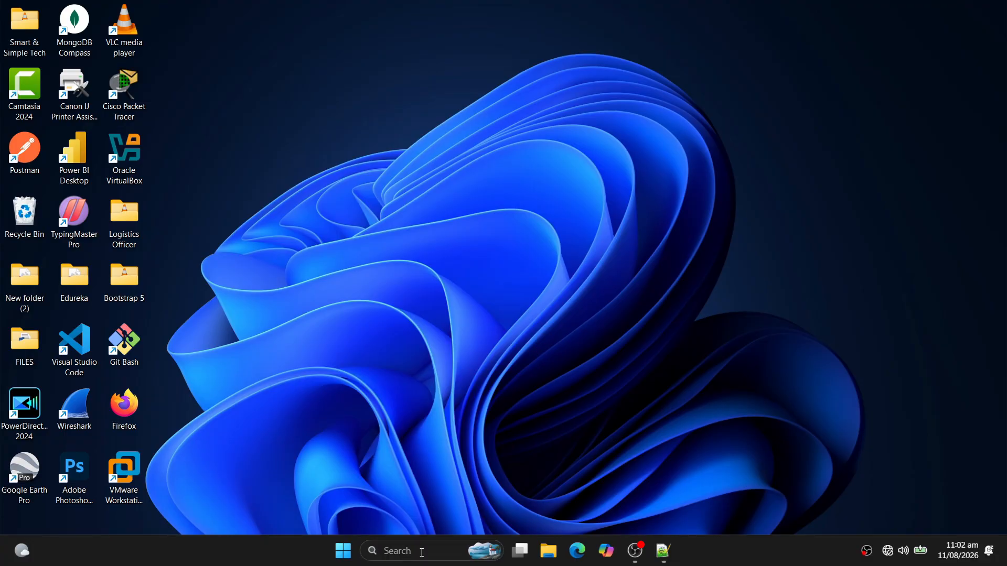
# Launch Command Prompt as administrator from a 'cmd' search.
pyautogui.click(423, 551)
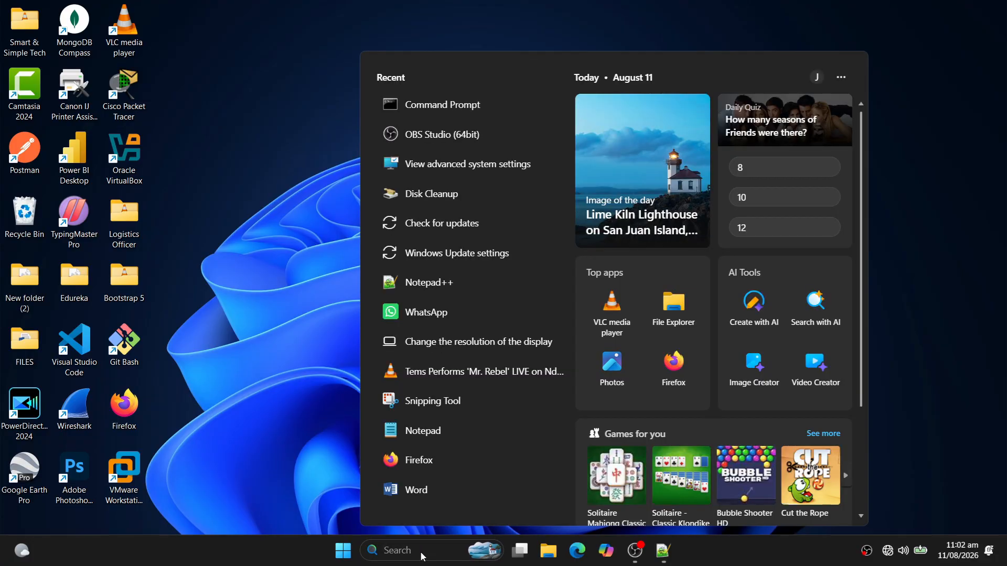
pyautogui.write('cmd')
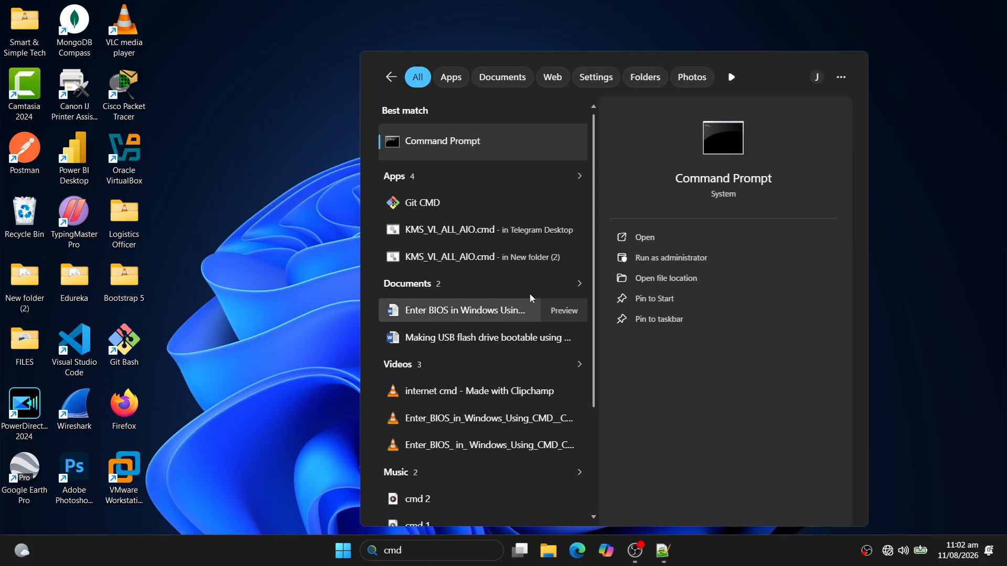
pyautogui.click(651, 258)
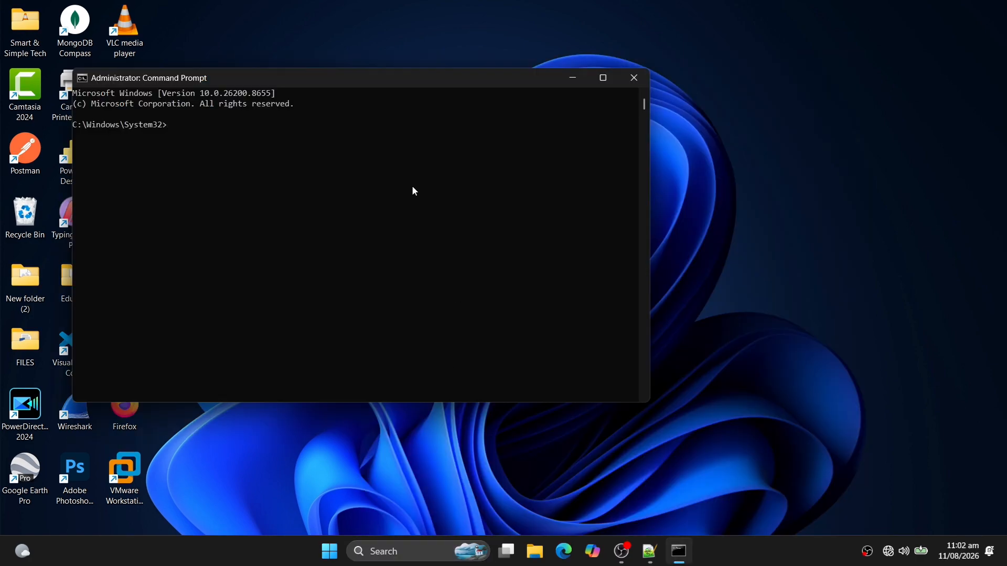
# Stop Explorer with taskkill /f /im explorer.exe.
pyautogui.scroll(2, 411, 185)
pyautogui.scroll(1, 414, 191)
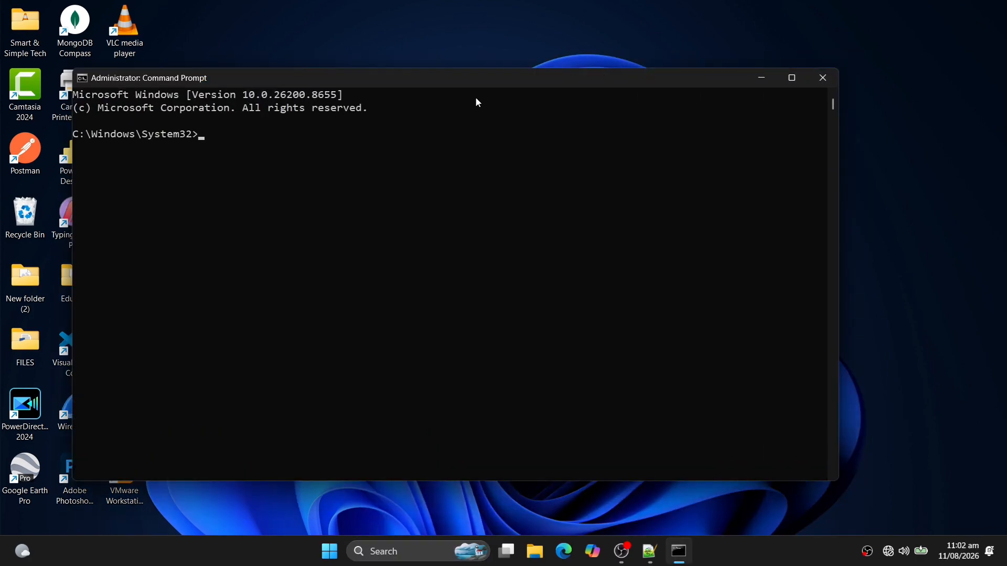
pyautogui.moveTo(507, 88); pyautogui.dragTo(598, 79)
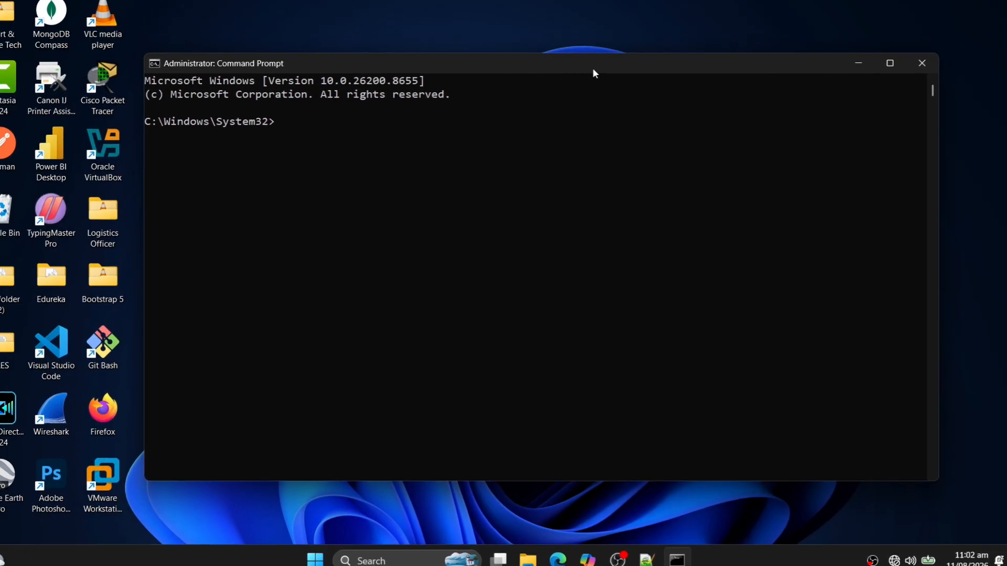
pyautogui.write('t')
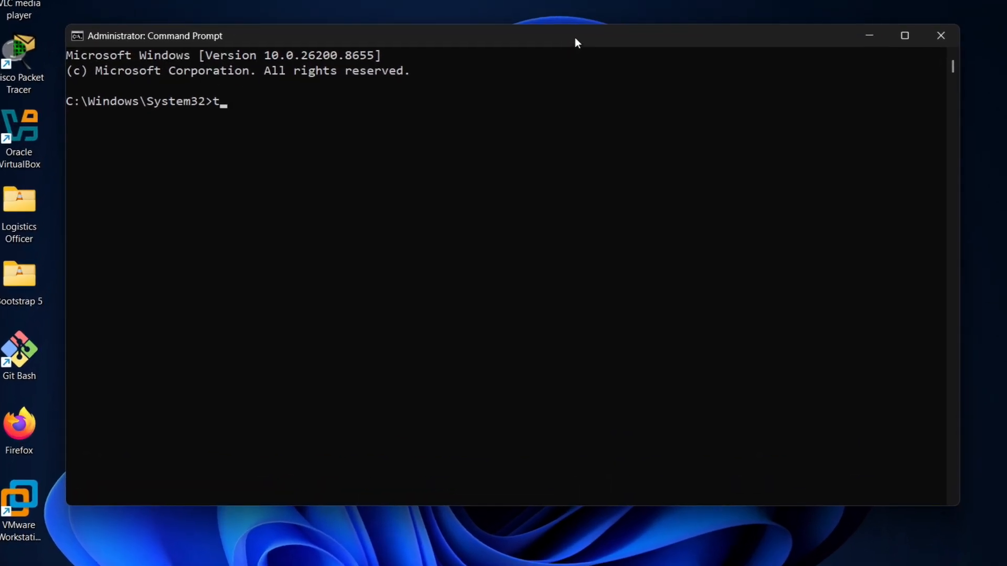
pyautogui.write('askkill /')
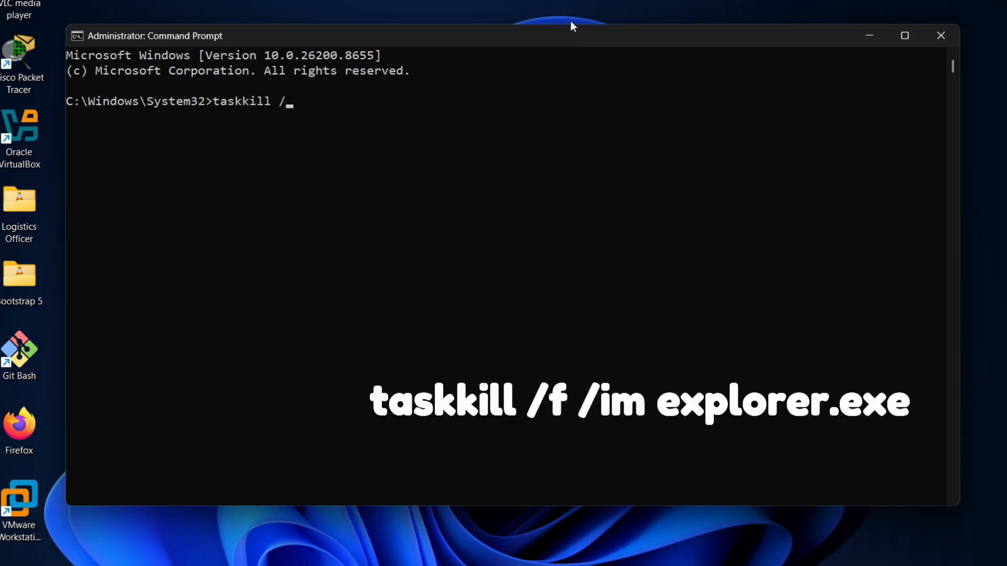
pyautogui.write('f /im explorer')
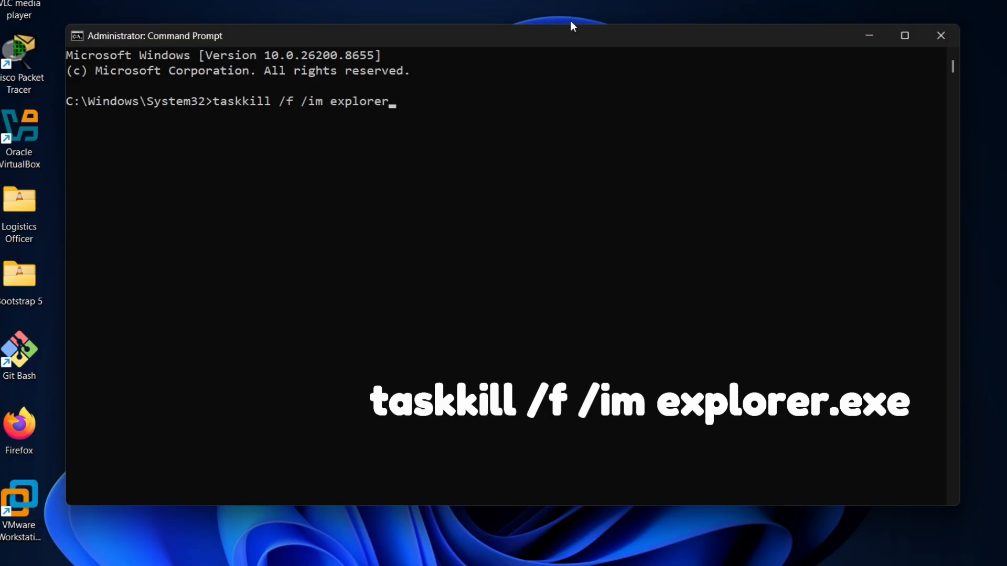
pyautogui.write('.exe')
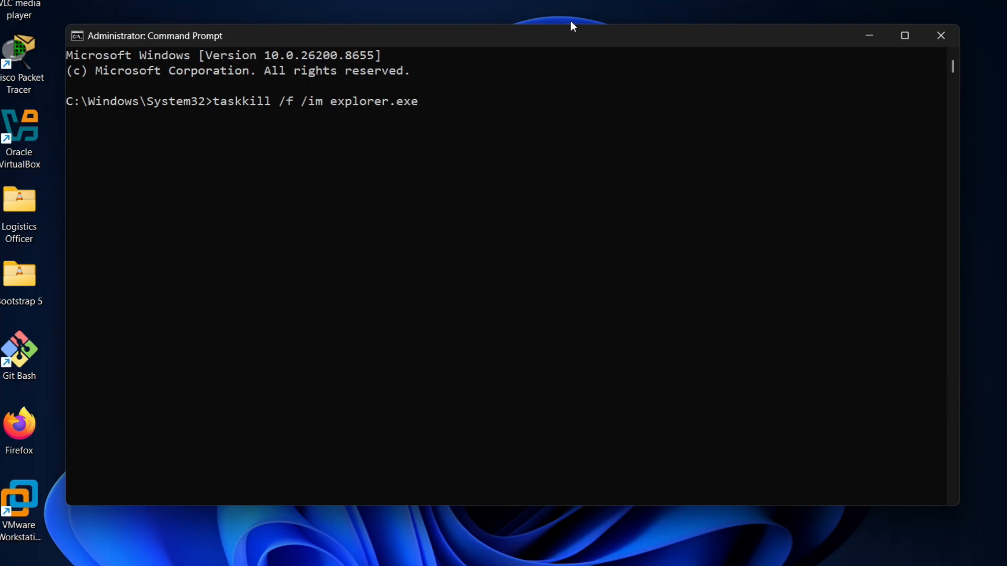
pyautogui.press('Return')
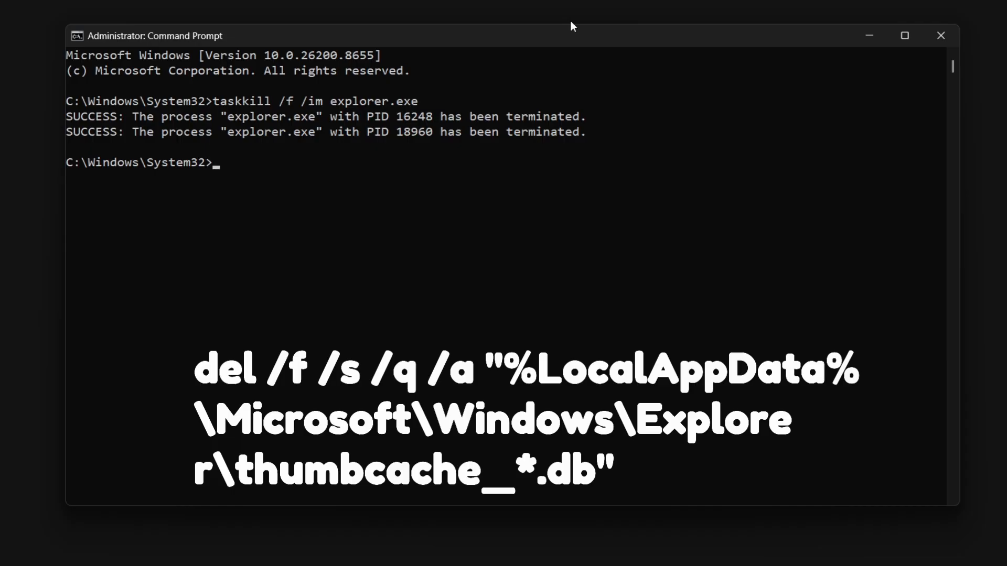
# Delete all thumbcache_*.db files with del /f /s /q /a, then run start explorer.exe.
pyautogui.write('del /f /s /q /a "%LocalAppData%\\Microsoft\\Windows\\Explorer\\thumbcache_*.db"')
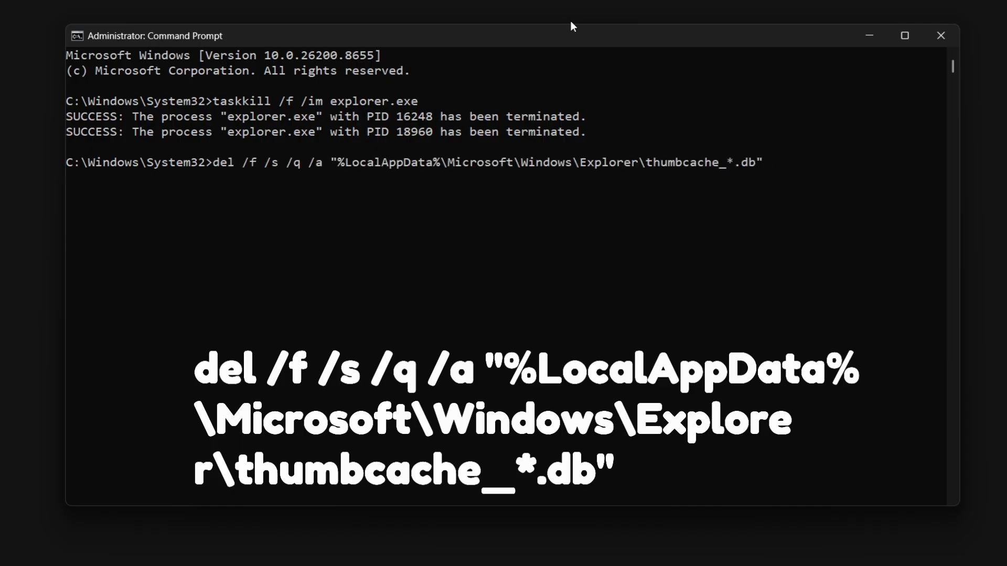
pyautogui.press('Return')
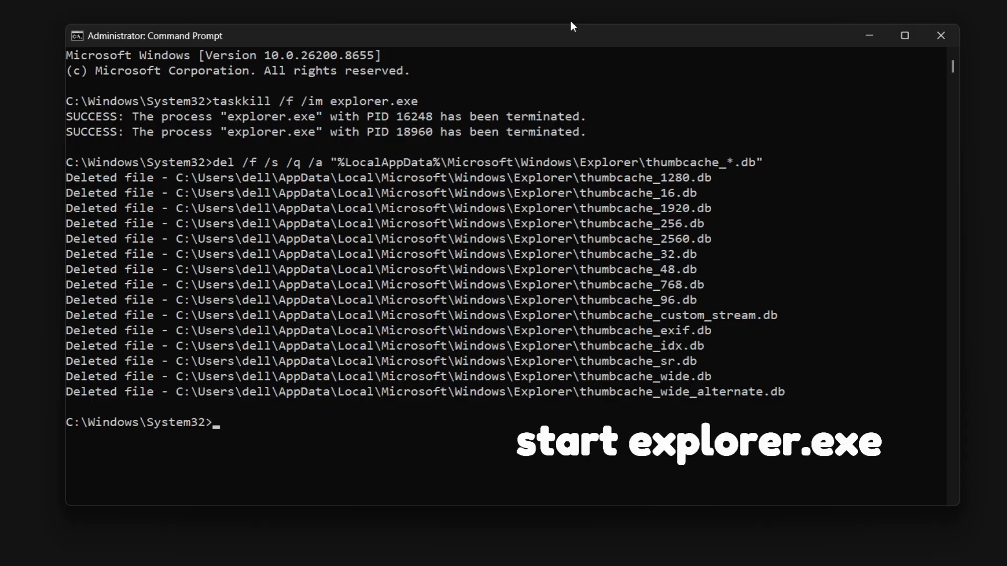
pyautogui.write('start explorer')
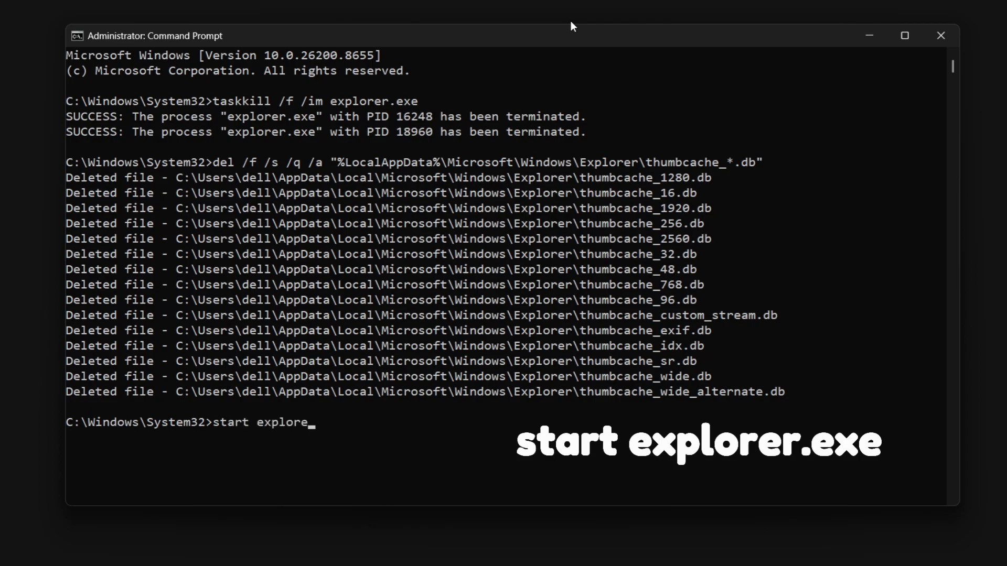
pyautogui.write('.exe')
pyautogui.press('Return')
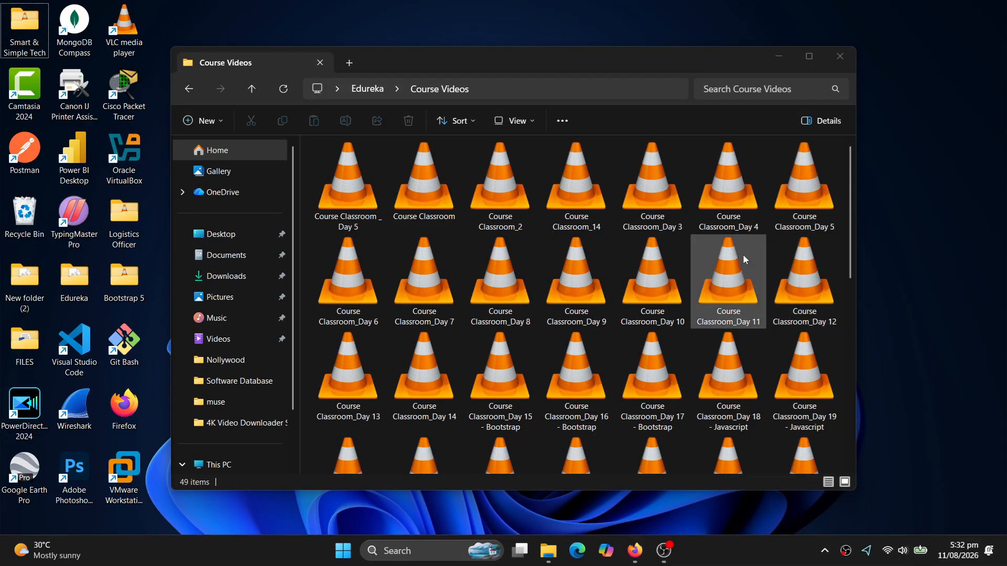
# Scroll the Course Videos folder to confirm its files still show generic icons.
pyautogui.scroll(-6, 744, 279)
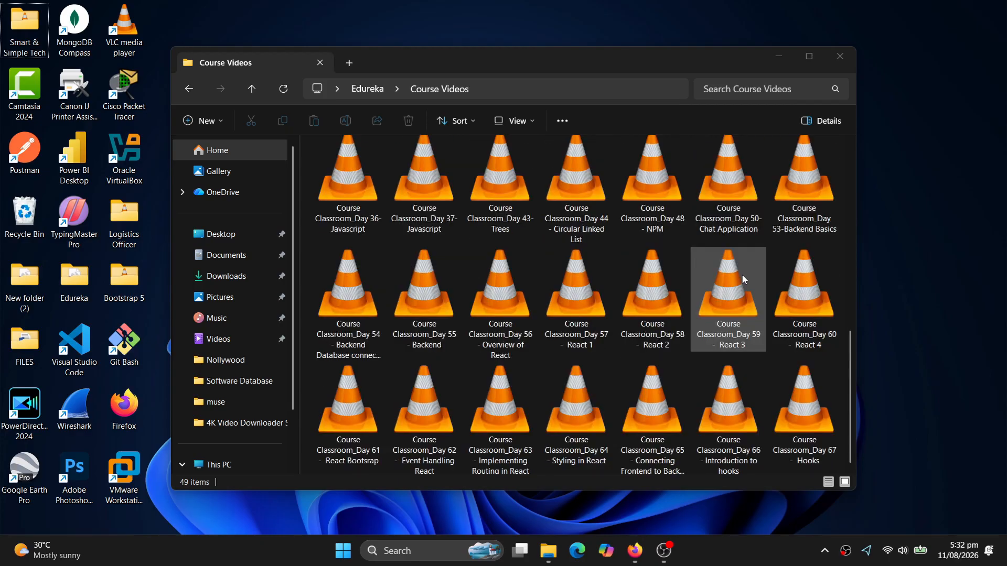
pyautogui.scroll(5, 744, 279)
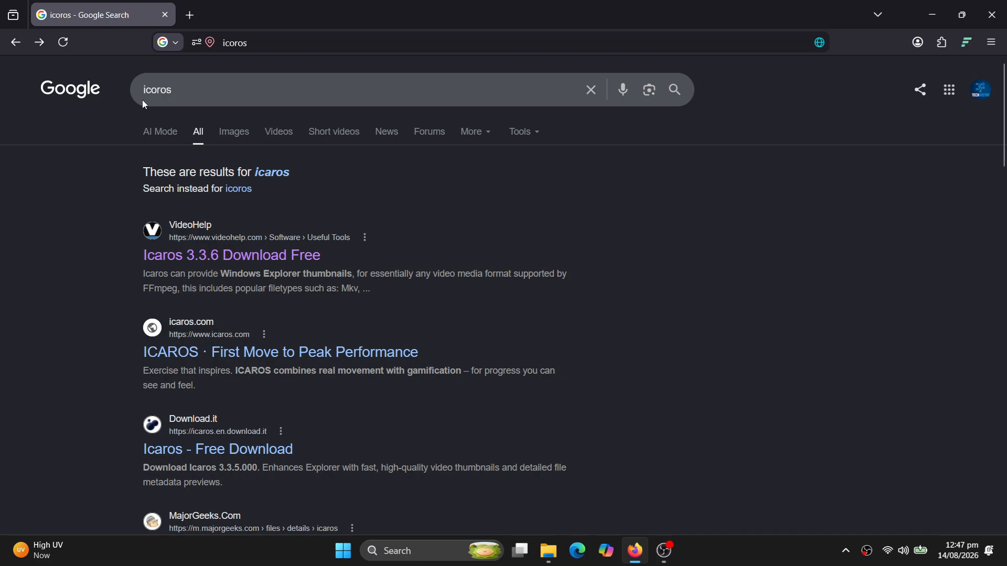
# Download the Icaros 3.3.6 Portable zip from the VideoHelp download page.
pyautogui.click(202, 257)
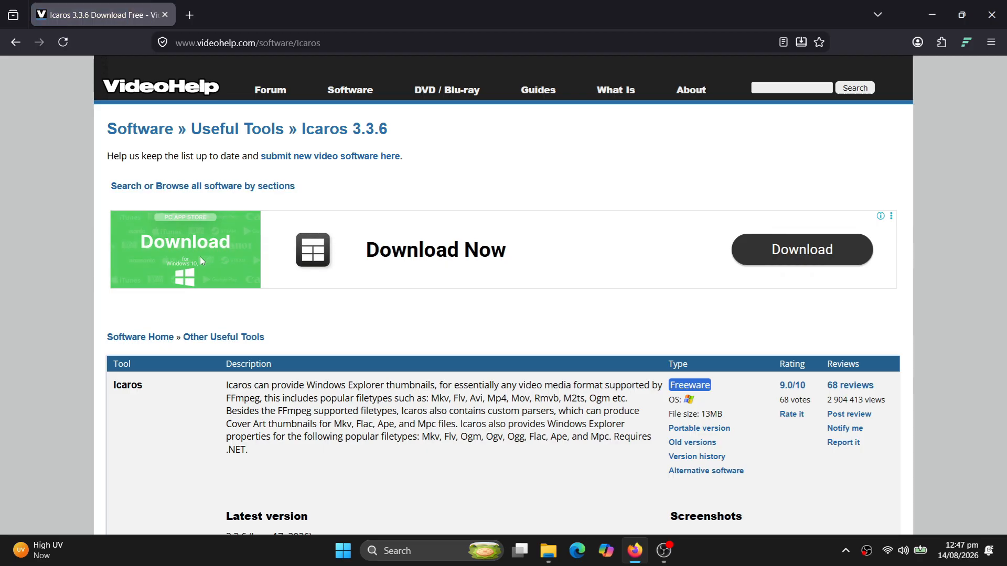
pyautogui.scroll(-5, 426, 350)
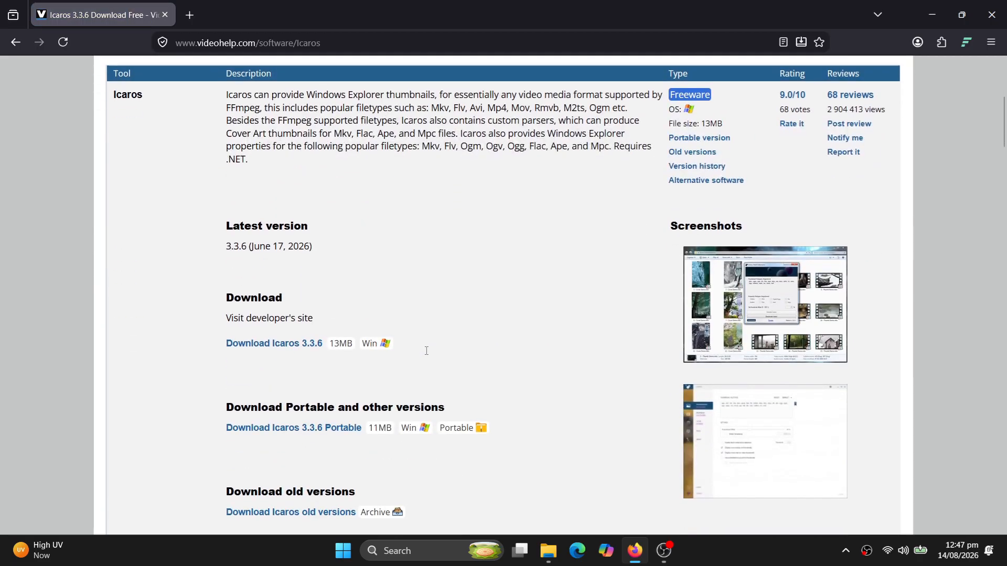
pyautogui.scroll(-3, 427, 350)
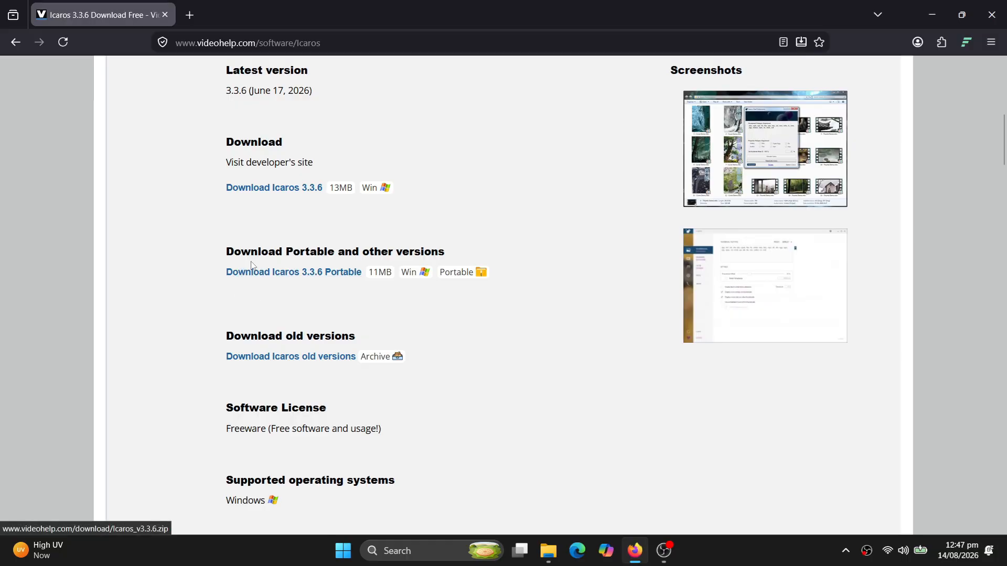
pyautogui.click(308, 279)
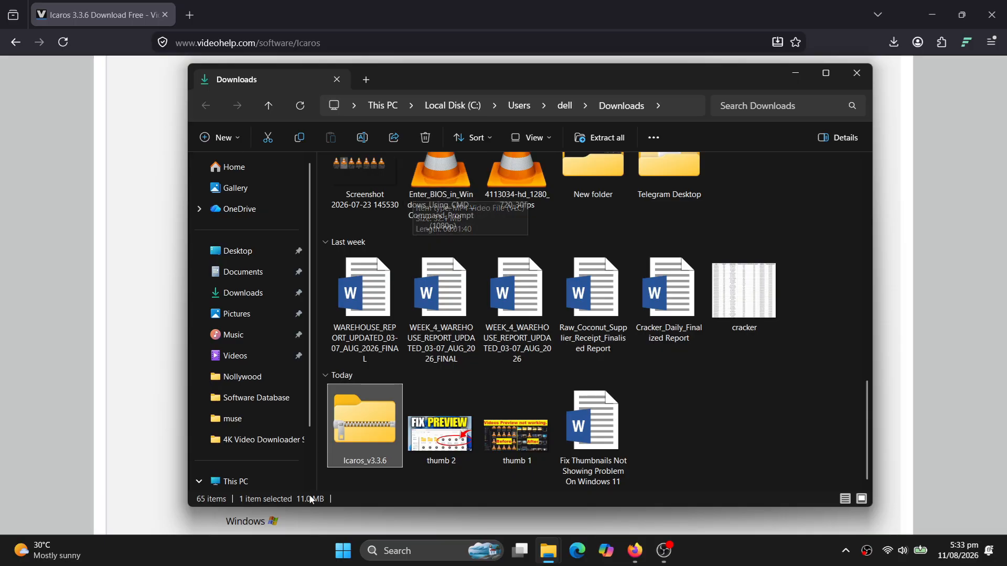
# Extract Icaros_v3.3.6.zip with WinRAR into its own folder and launch IcarosConfig from it.
pyautogui.rightClick(366, 434)
pyautogui.moveTo(520, 391)
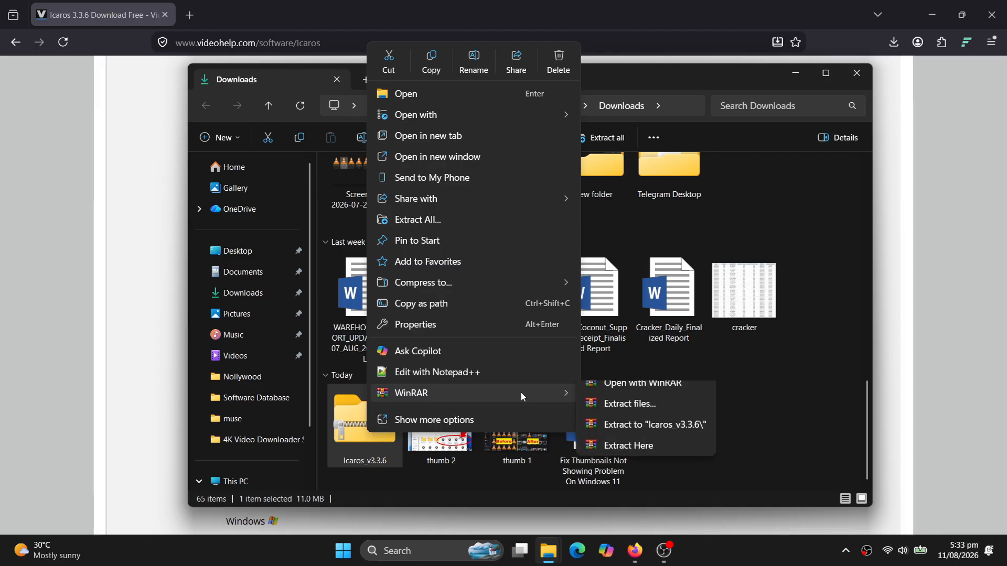
pyautogui.click(644, 414)
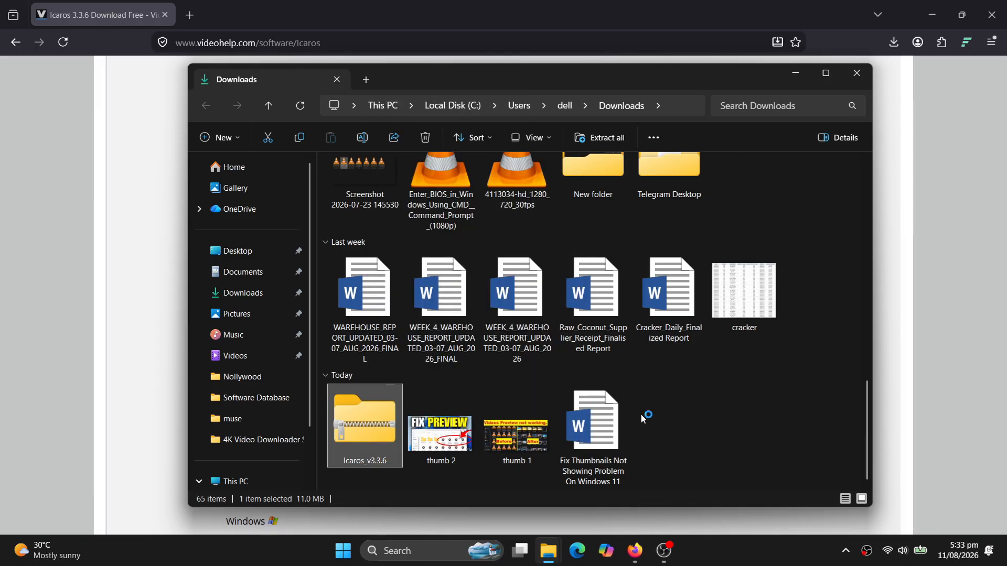
pyautogui.click(550, 420)
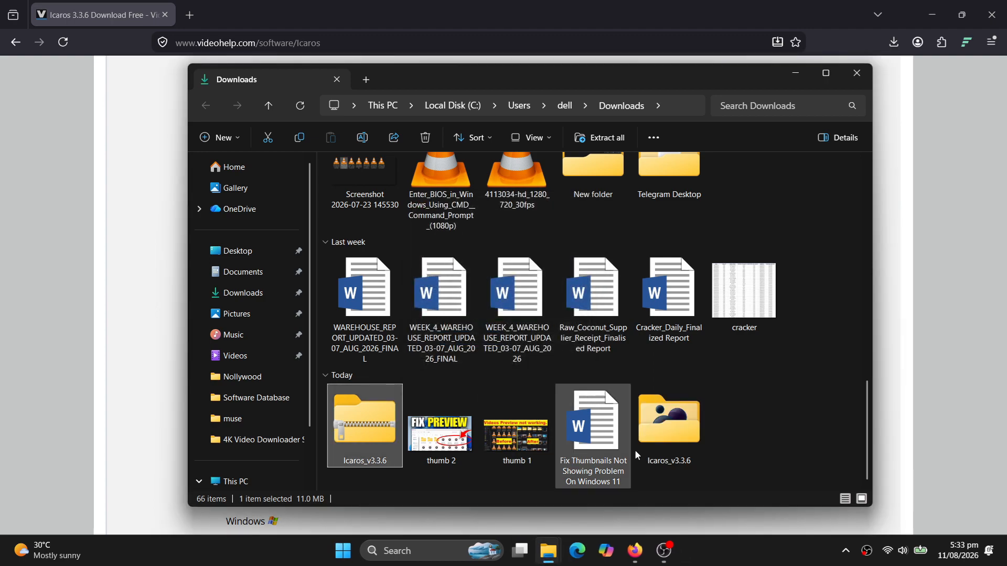
pyautogui.doubleClick(673, 443)
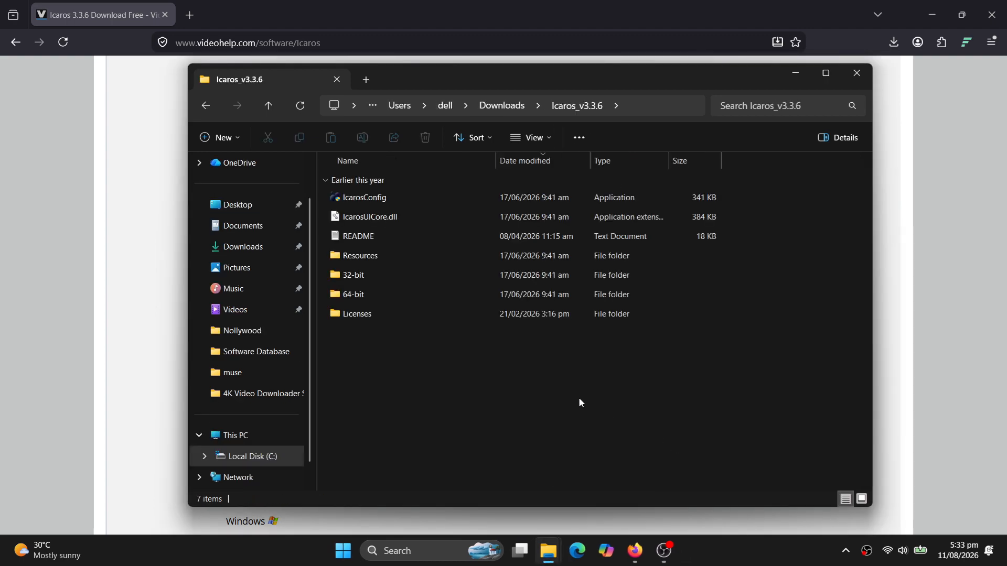
pyautogui.doubleClick(398, 202)
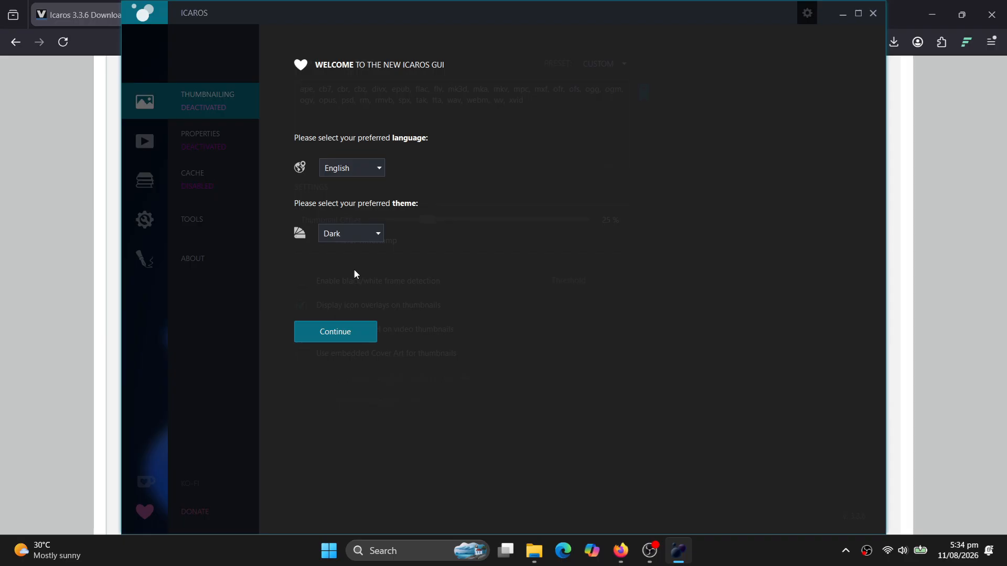
# Accept English and Dark, refresh a test video's thumbnail from Music > New folder, then activate Thumbnailing.
pyautogui.click(353, 332)
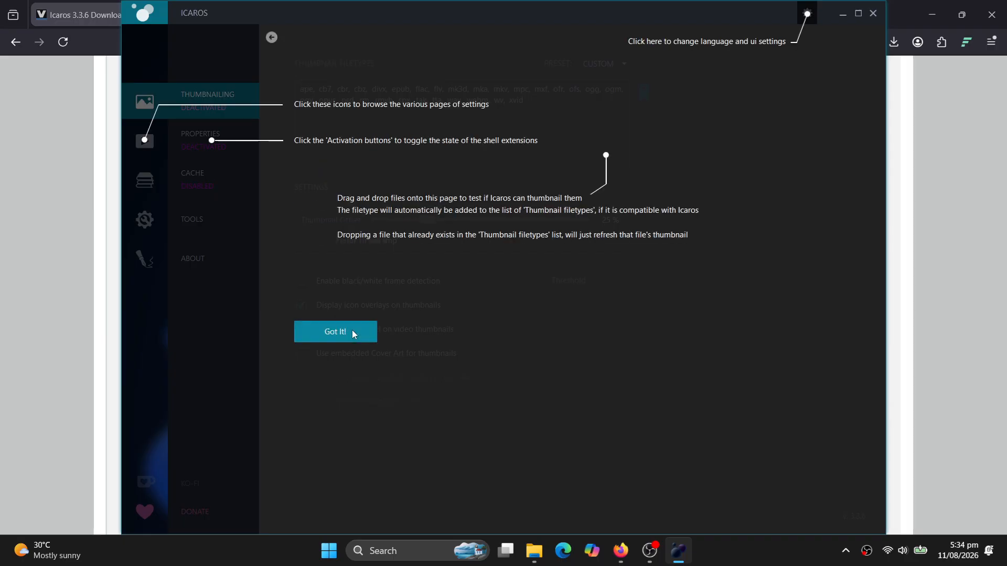
pyautogui.click(353, 333)
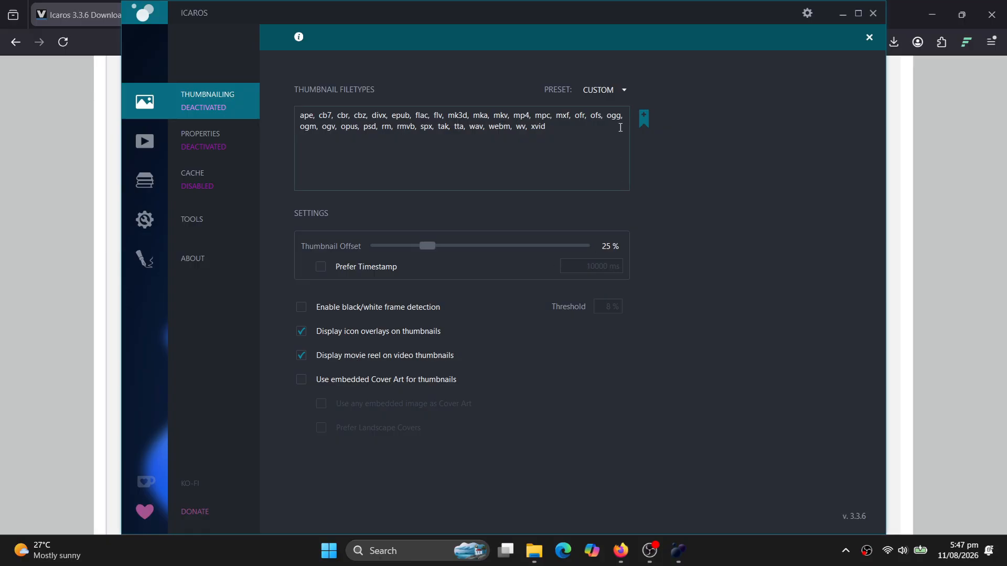
pyautogui.click(646, 118)
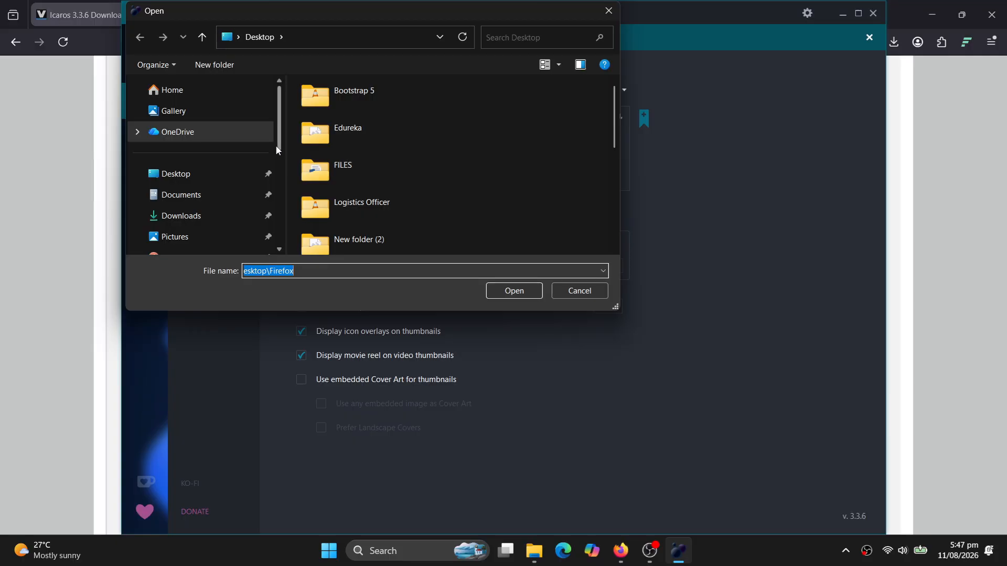
pyautogui.scroll(-3, 278, 150)
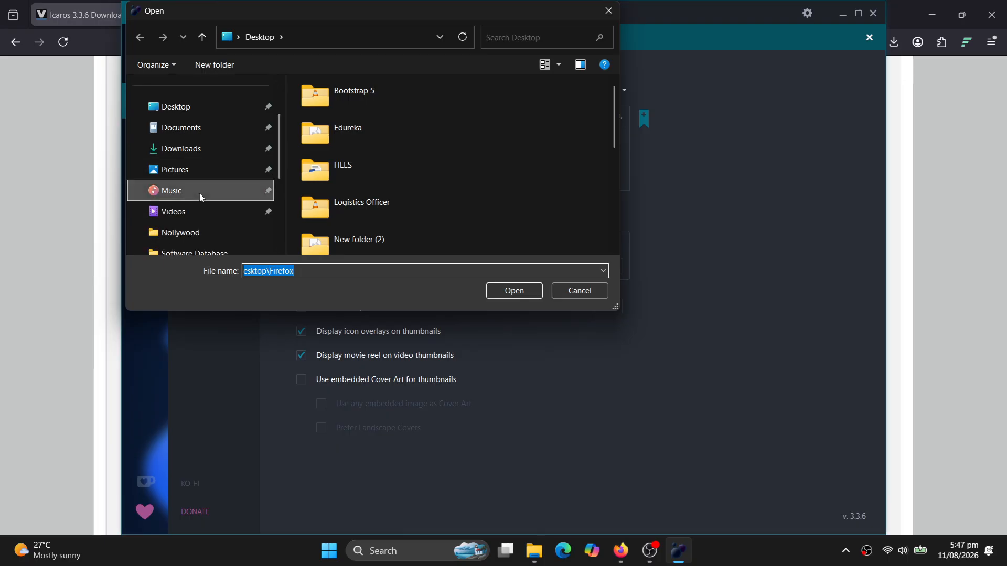
pyautogui.click(200, 196)
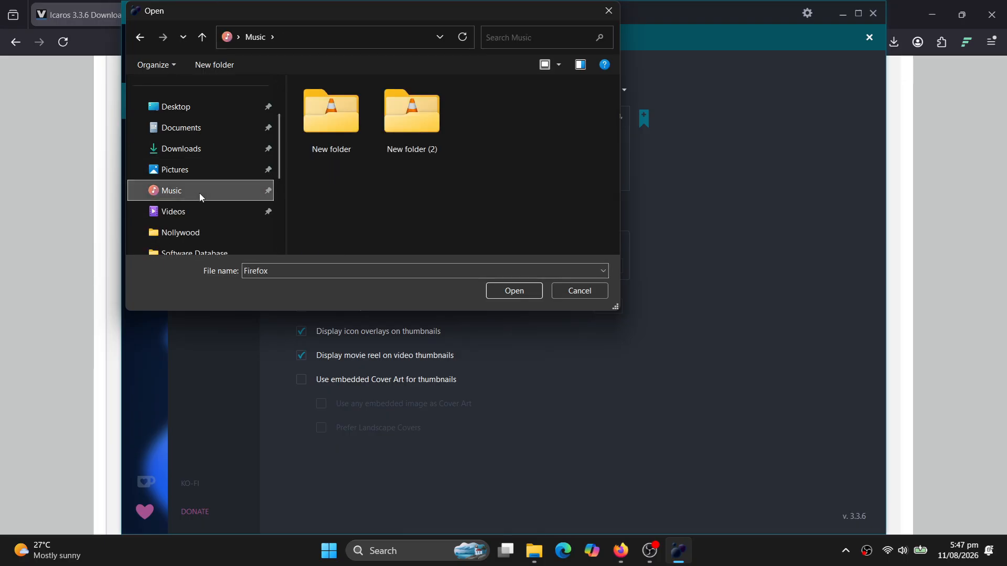
pyautogui.doubleClick(340, 139)
pyautogui.click(350, 138)
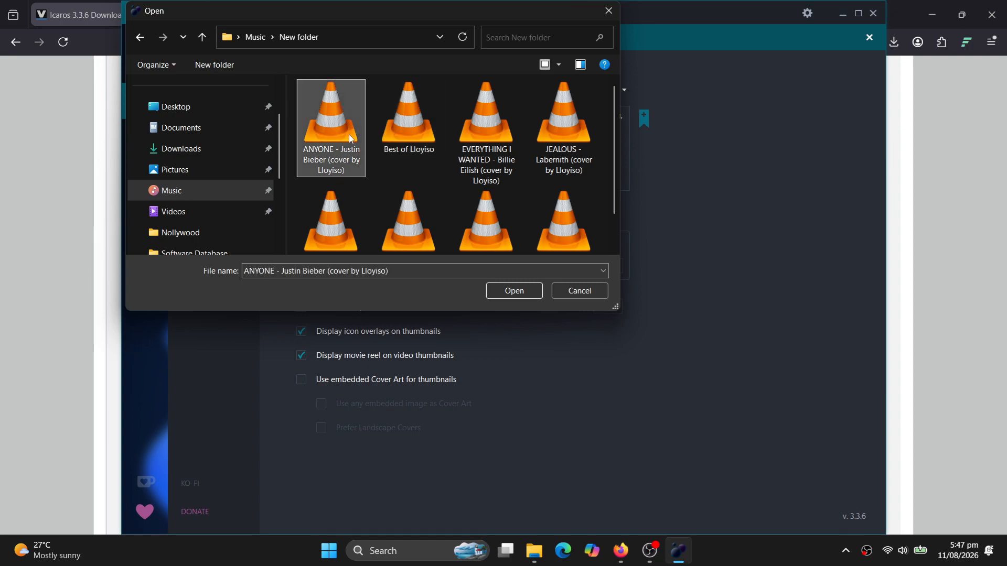
pyautogui.click(531, 296)
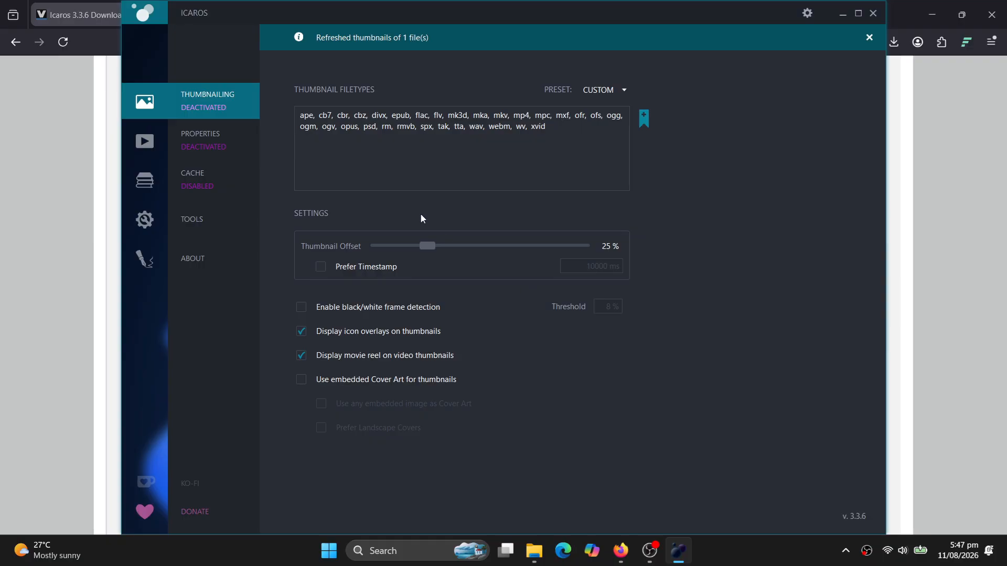
pyautogui.click(231, 106)
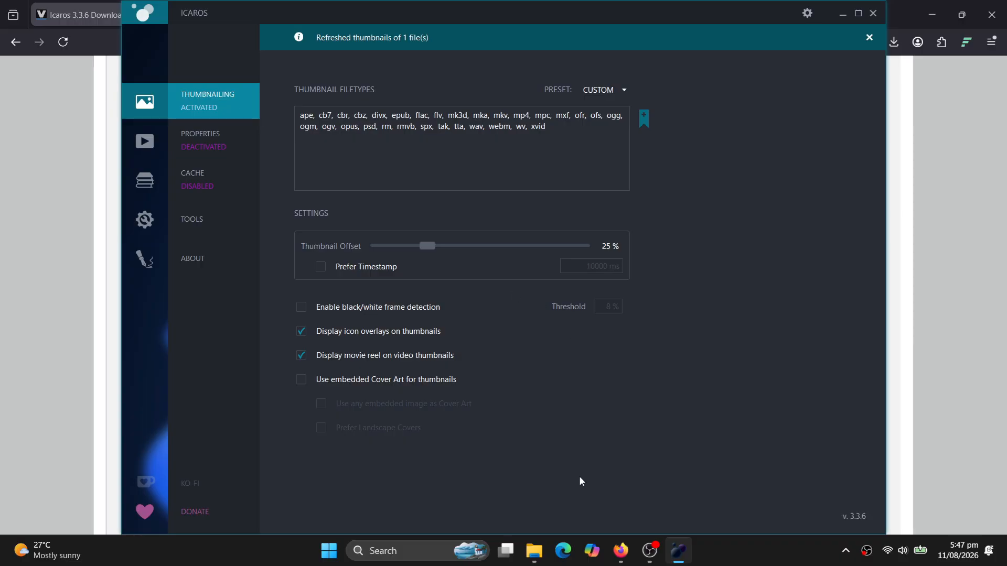
# Go to Desktop > Edureka > Course Videos and scroll to confirm videos now show thumbnails.
pyautogui.click(534, 551)
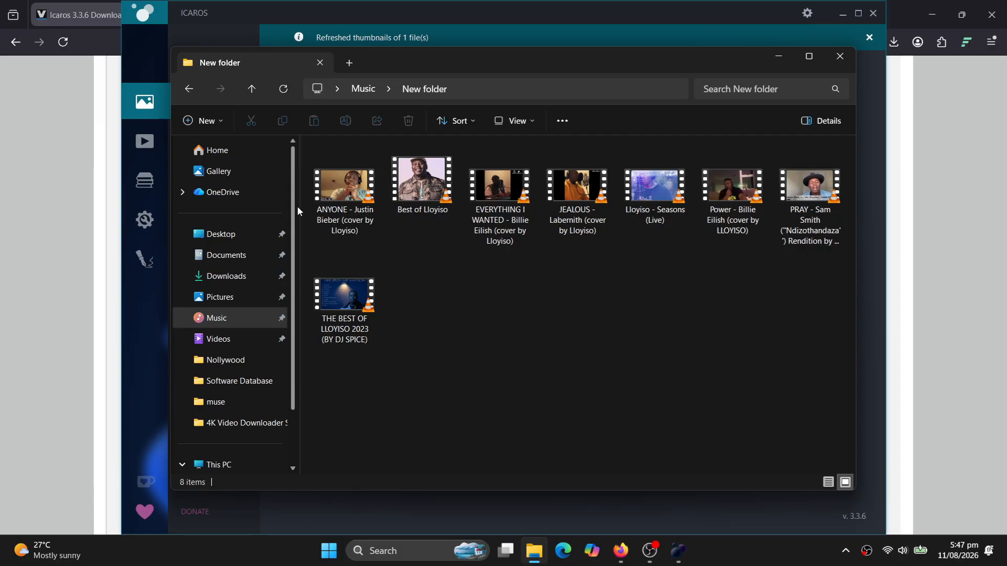
pyautogui.click(231, 242)
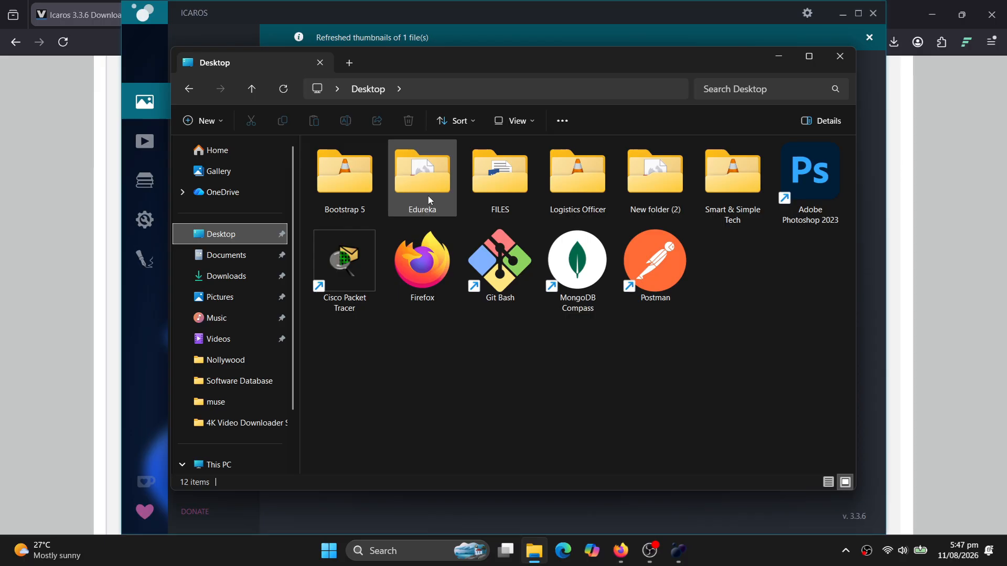
pyautogui.doubleClick(428, 198)
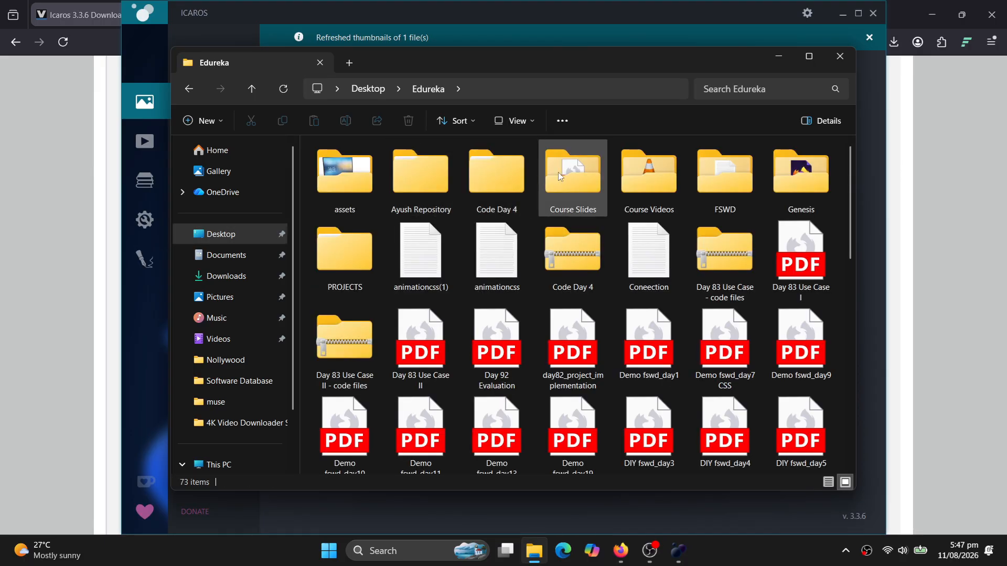
pyautogui.doubleClick(651, 182)
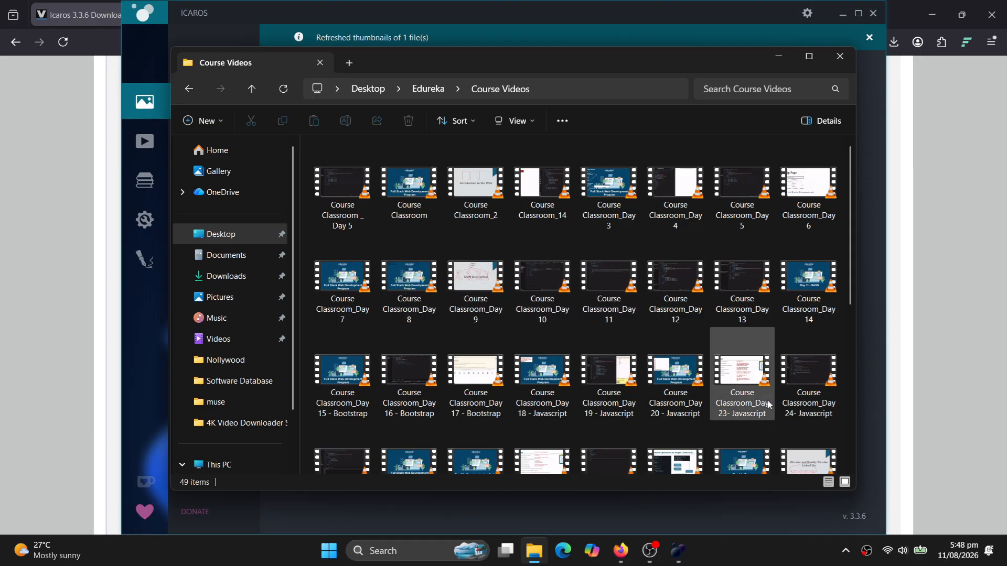
pyautogui.moveTo(850, 283); pyautogui.dragTo(851, 446)
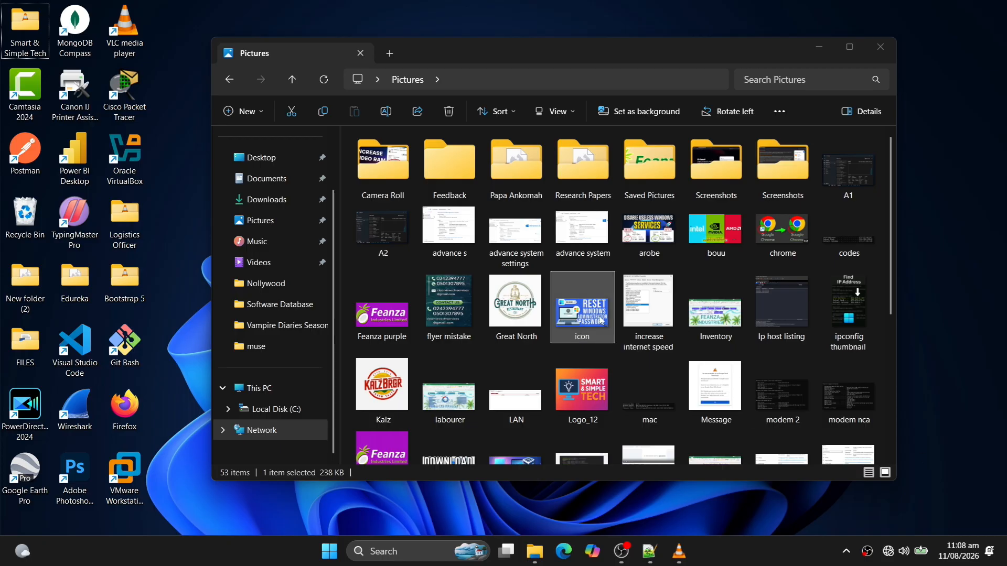
# Open Great North.jpg, which appears as garbled data in Notepad, and close Notepad.
pyautogui.doubleClick(514, 311)
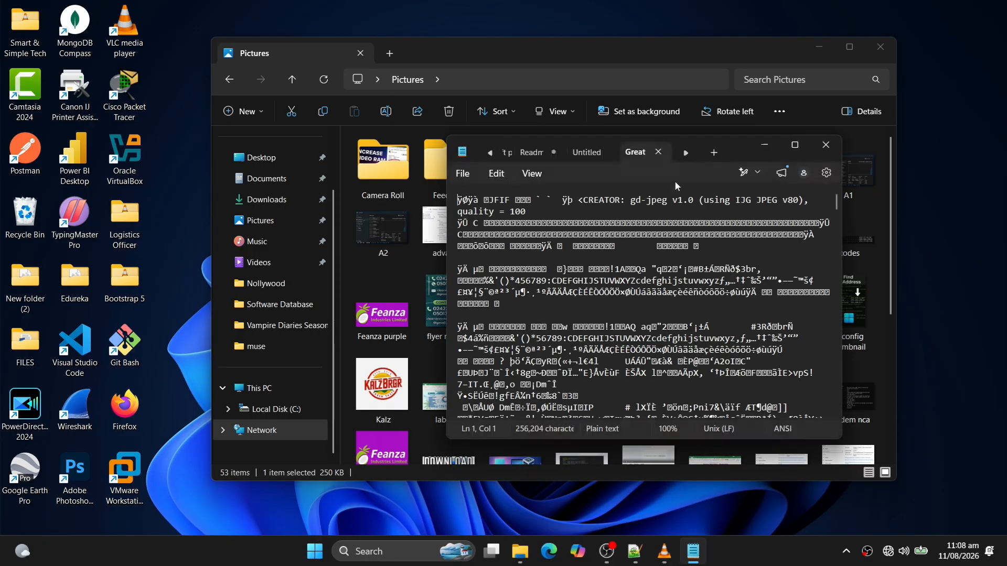
pyautogui.moveTo(736, 147); pyautogui.dragTo(685, 132)
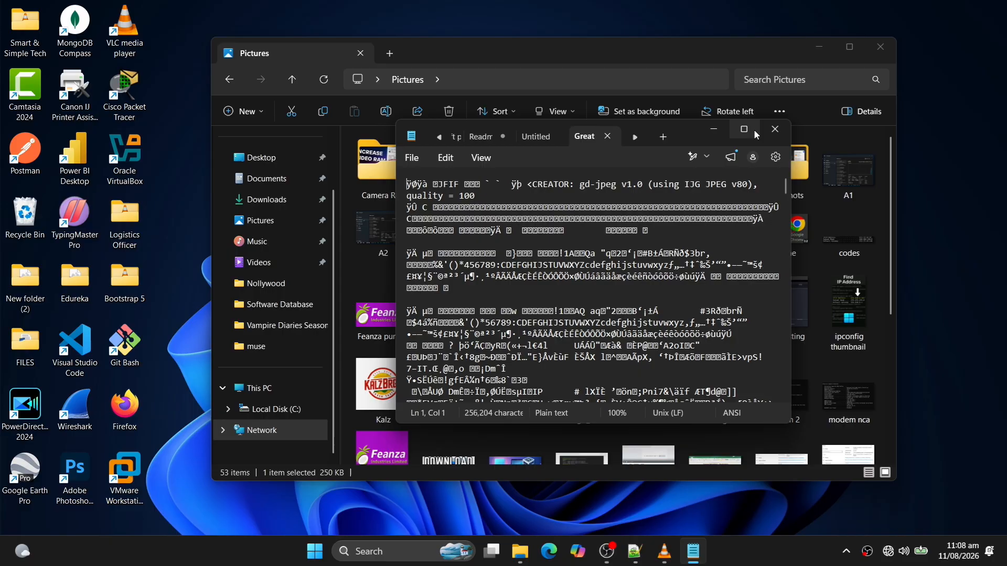
pyautogui.click(774, 129)
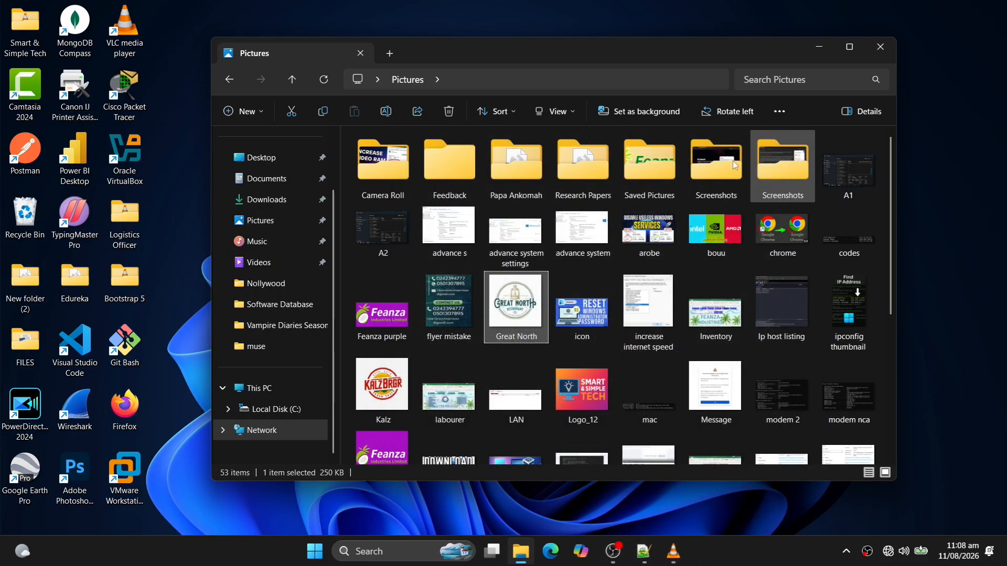
# Set Photos as the always-used default app for .jpg files via Open with.
pyautogui.rightClick(525, 313)
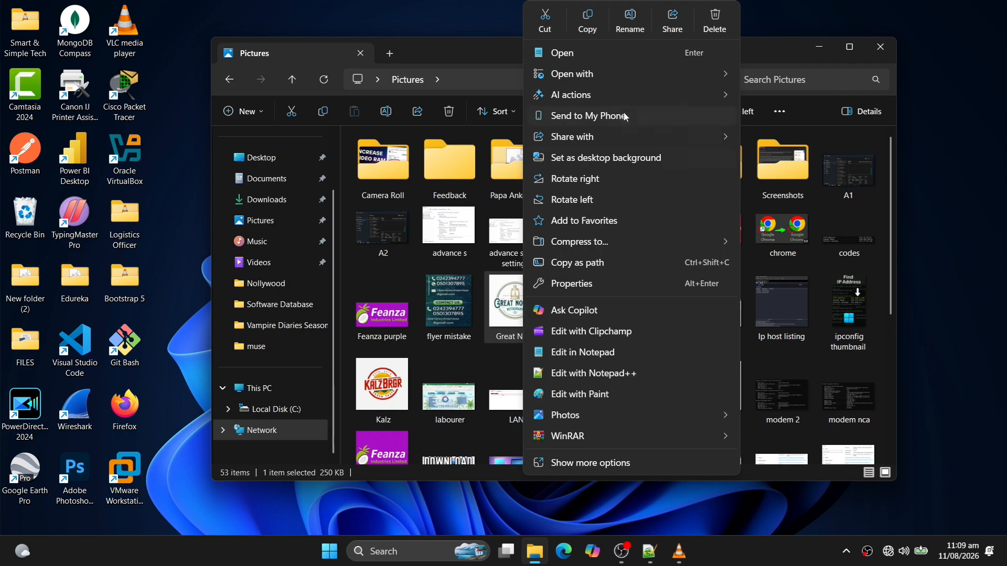
pyautogui.moveTo(716, 74)
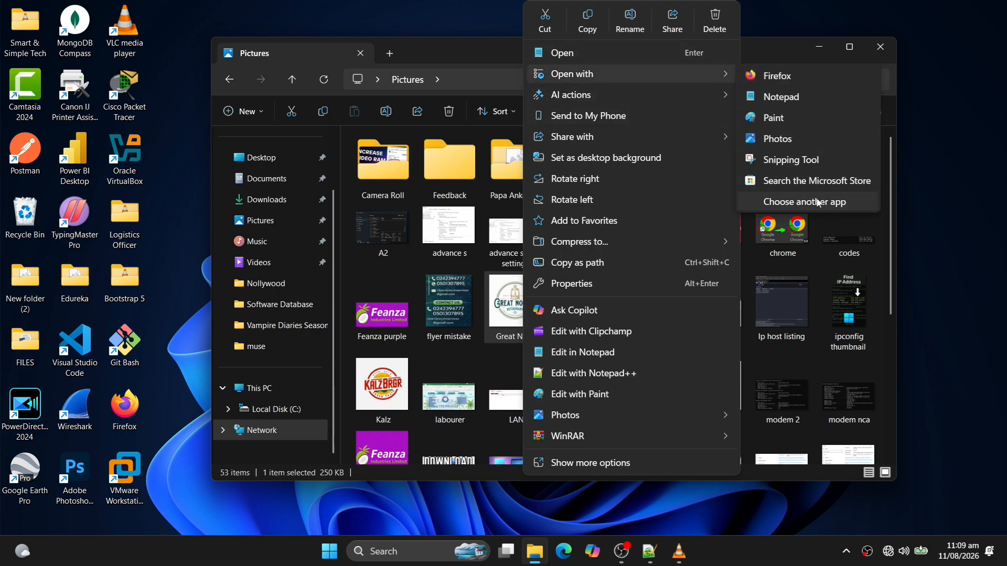
pyautogui.click(818, 202)
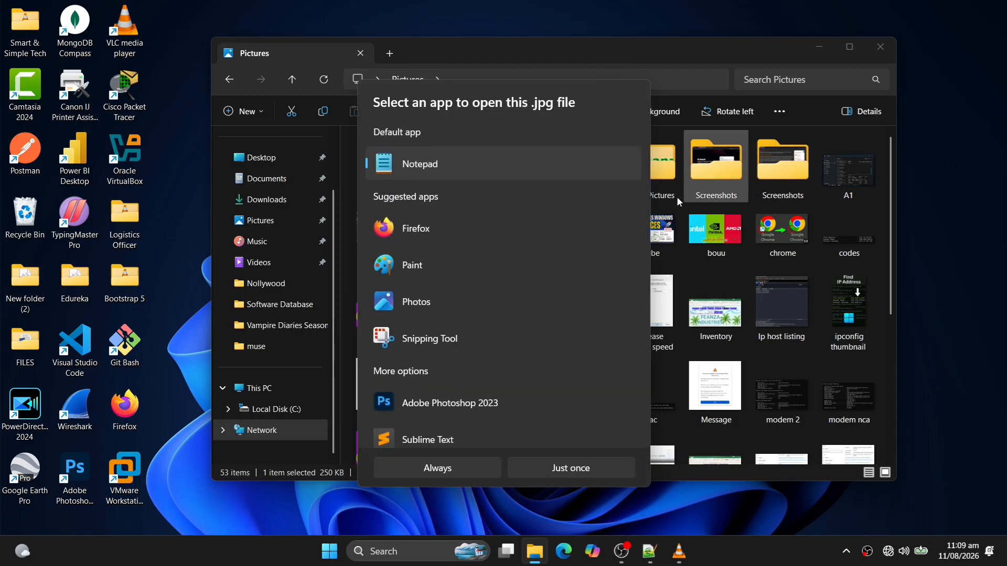
pyautogui.click(474, 298)
pyautogui.click(445, 468)
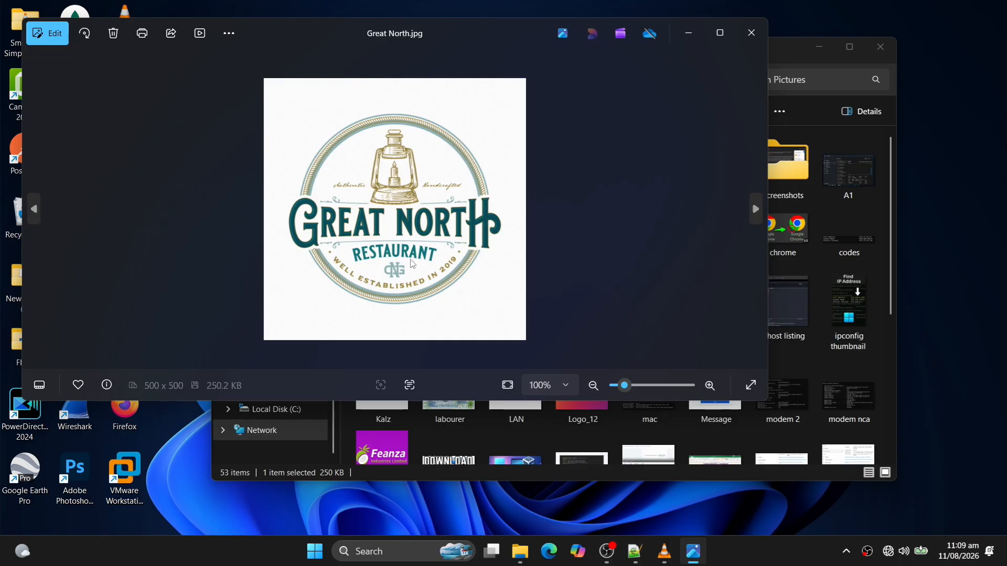
# Reopen Great North.jpg to confirm it now opens in Photos, then close it.
pyautogui.click(753, 32)
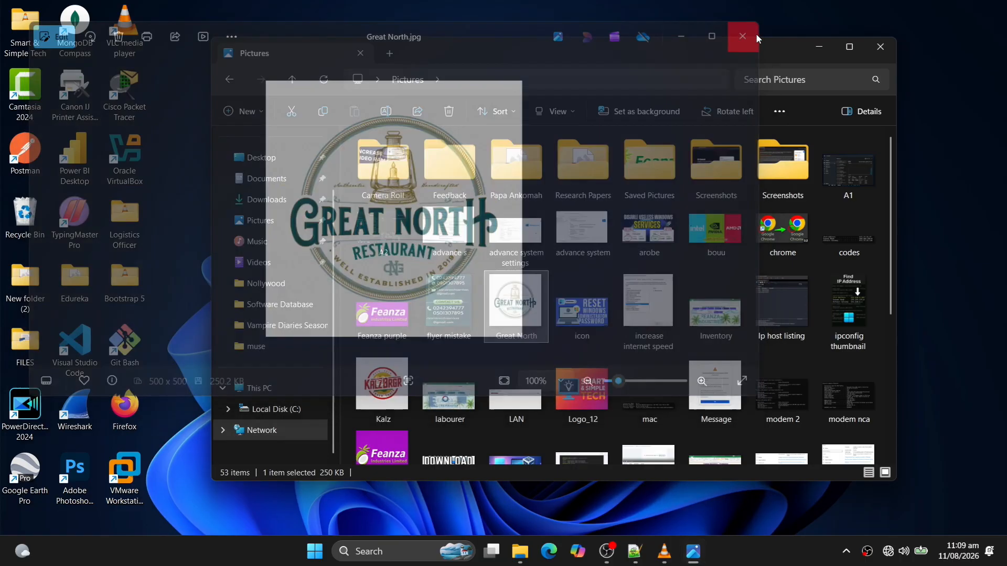
pyautogui.doubleClick(536, 313)
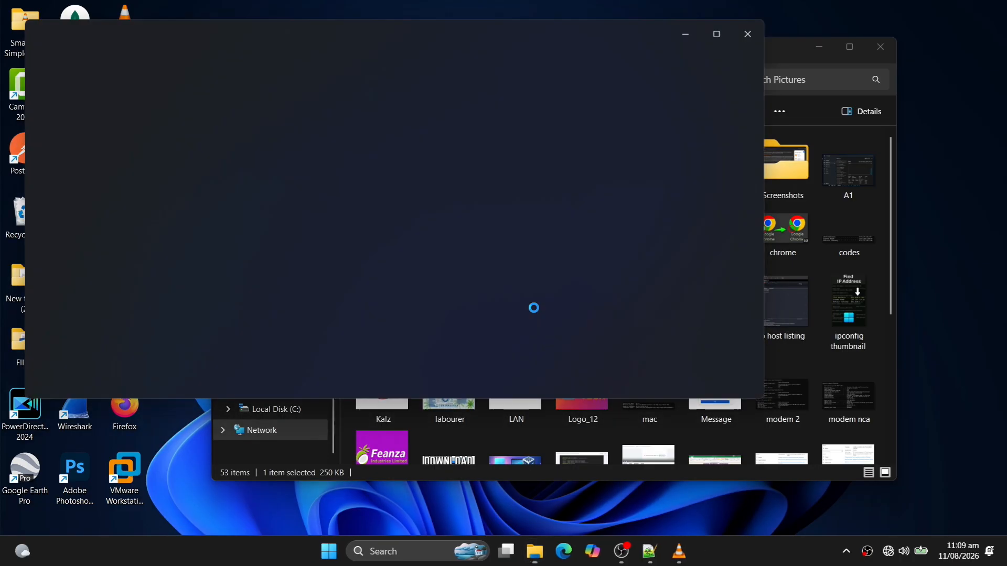
pyautogui.click(751, 32)
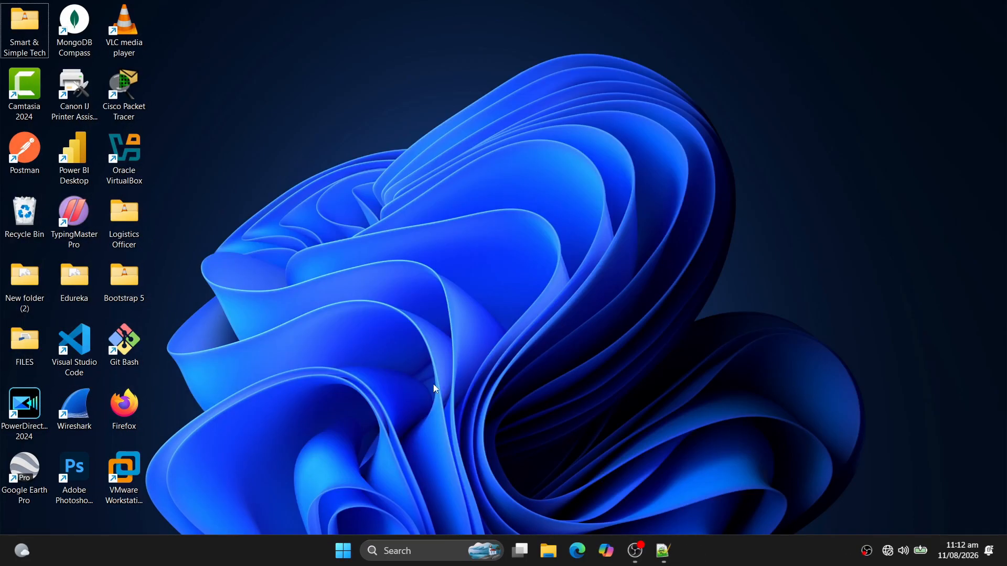
# Search for cmd and run Command Prompt as administrator.
pyautogui.click(422, 550)
pyautogui.write('cmd')
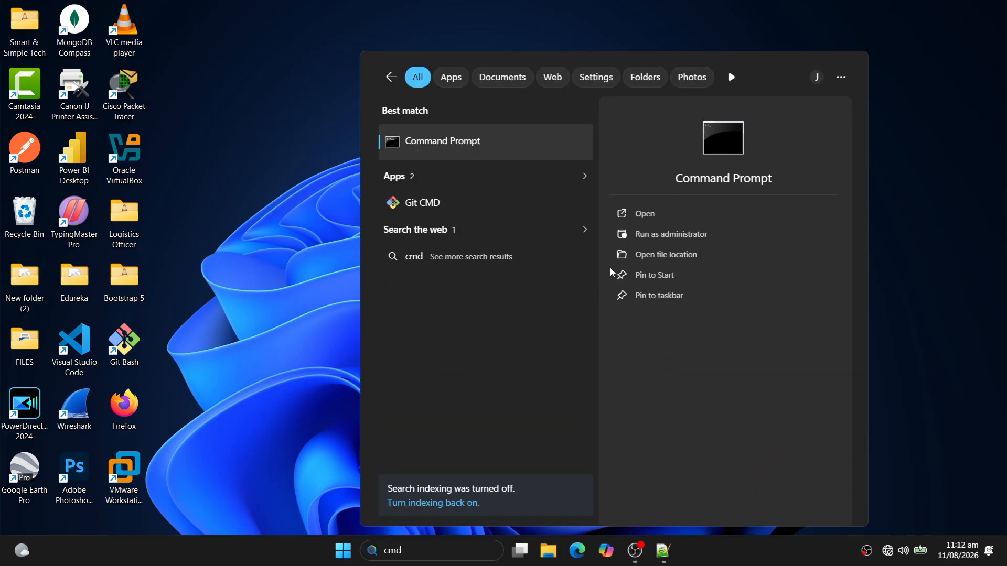
pyautogui.click(667, 235)
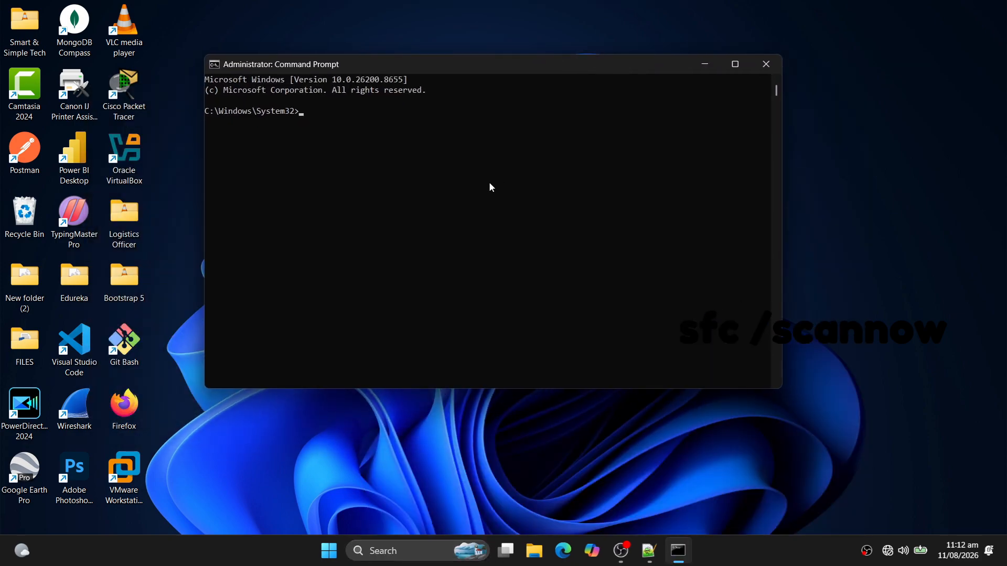
pyautogui.keyDown('ctrl'); pyautogui.scroll(1, 490, 184); pyautogui.keyUp('ctrl')
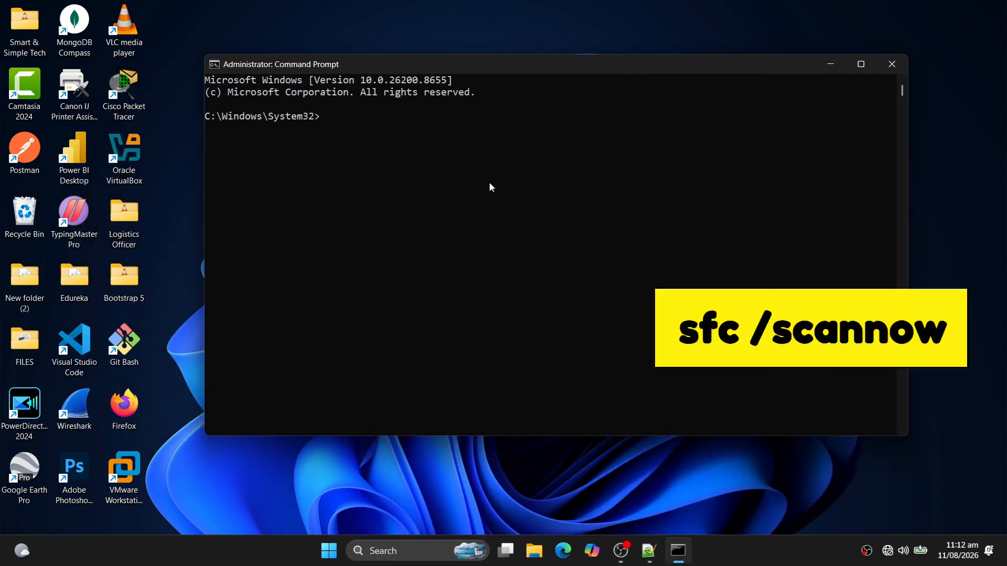
# Run sfc /scannow in the administrator Command Prompt, fixing a typo first.
pyautogui.write('s')
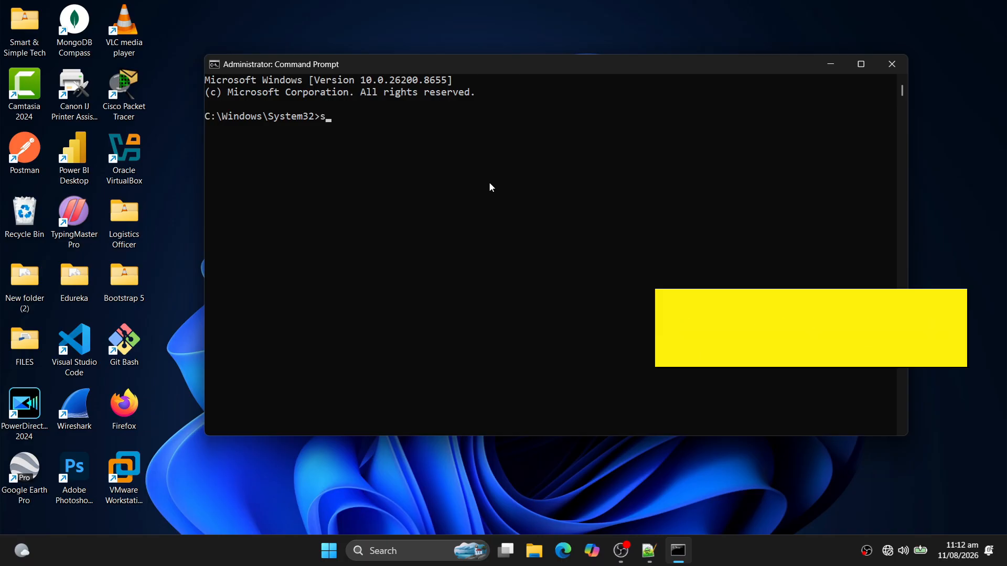
pyautogui.write('fc /scannoe')
pyautogui.press('BackSpace')
pyautogui.write('w')
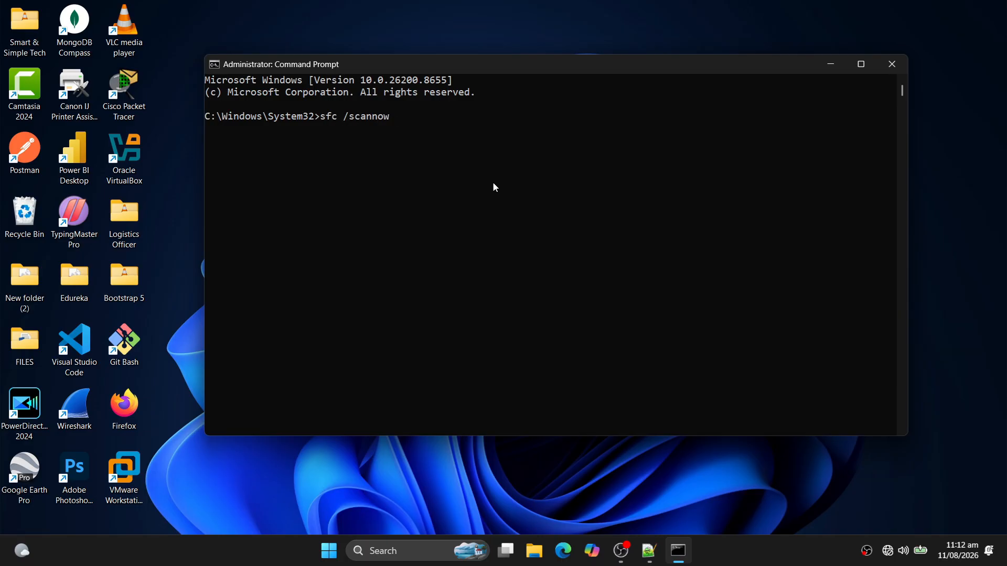
pyautogui.press('Return')
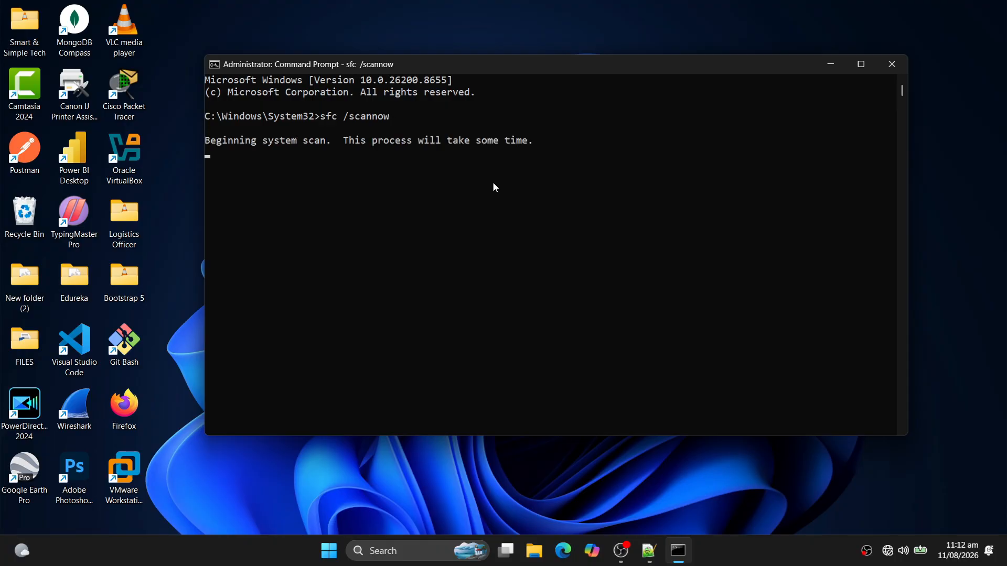